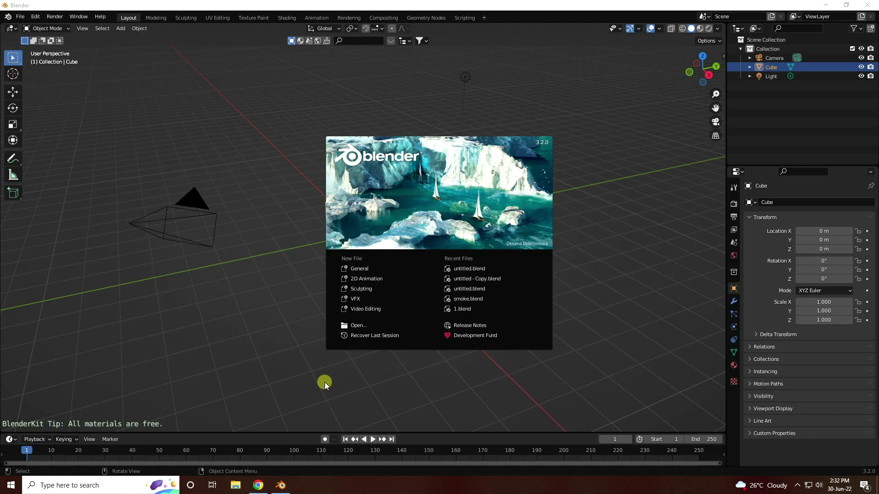
Dismiss the splash screen and delete the default camera, cube and light
left_click(357, 270)
left_click_drag(67, 130, 622, 369)
key("Delete")
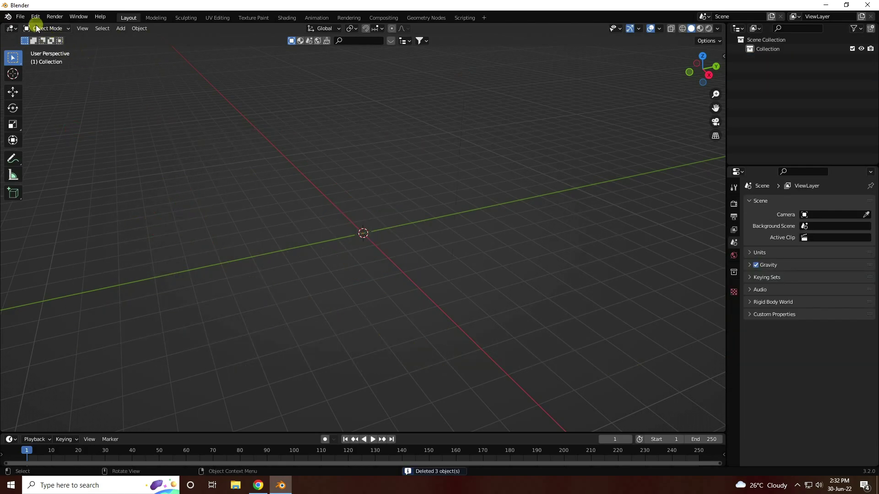
Import 'Samba Dancing (1).fbx' from the Desktop\character folder
left_click(20, 16)
mouse_move(59, 139)
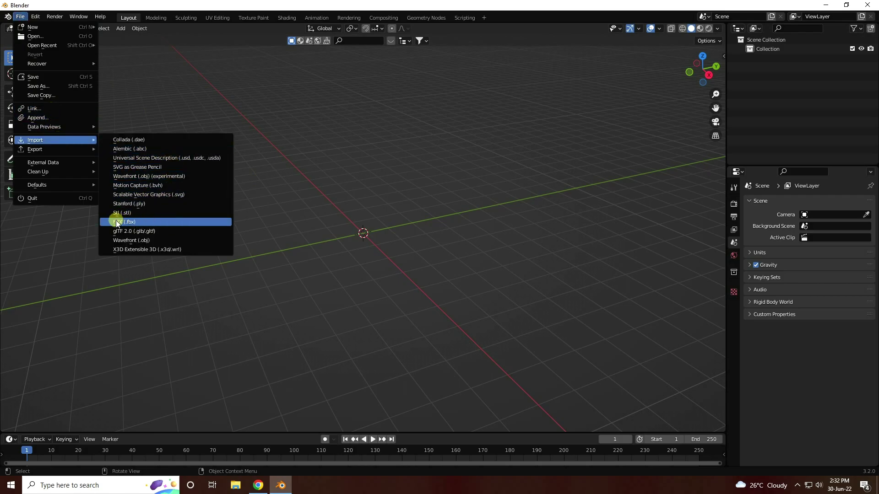
left_click(133, 222)
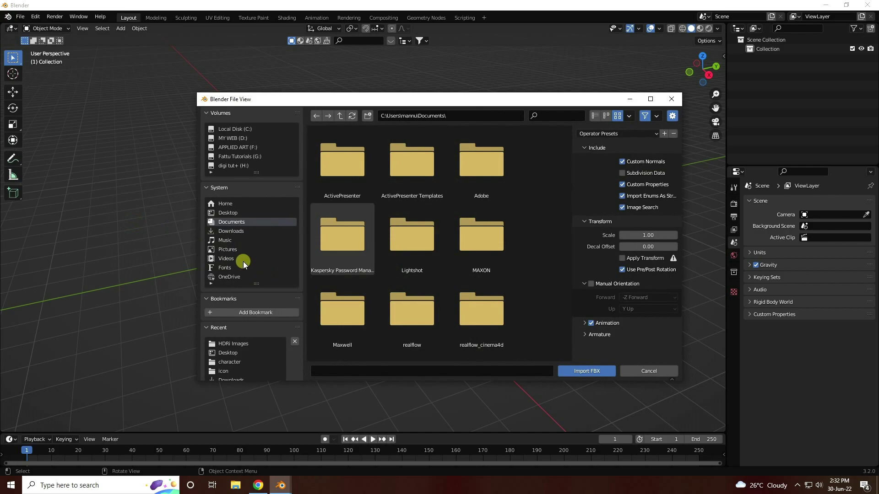
left_click(228, 213)
double_click(476, 155)
left_click(490, 161)
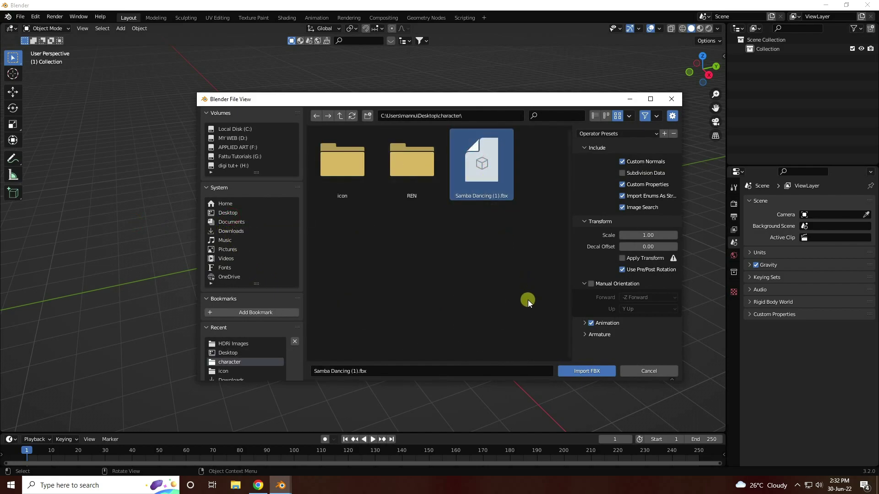
left_click(578, 369)
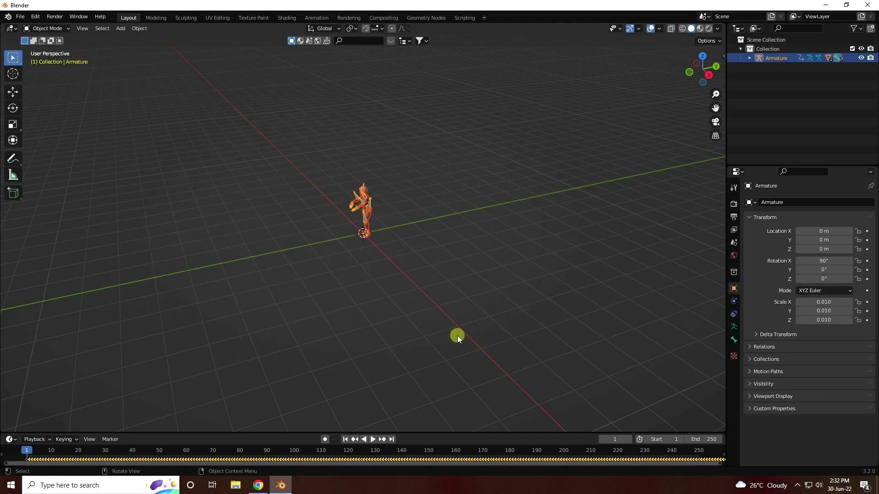
Frame the imported dancer in the viewport and preview the Samba animation
scroll(361, 176, "up", 6)
middle_click_drag(359, 172, 428, 216)
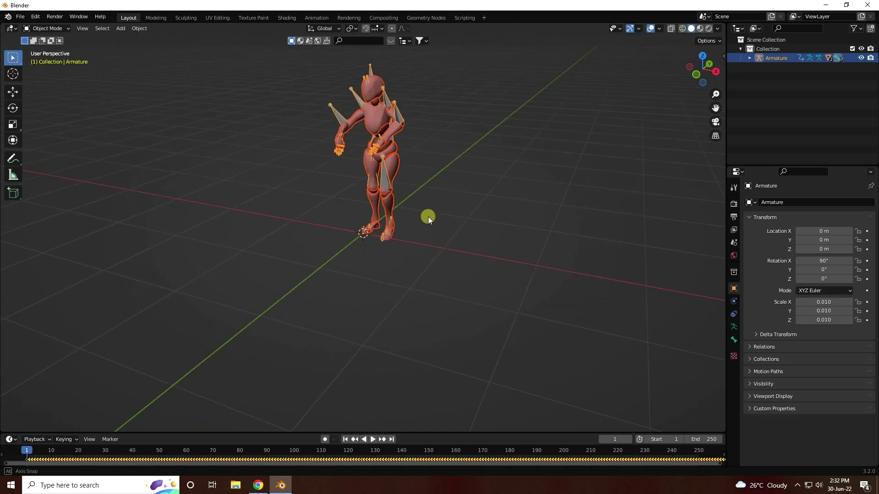
left_click_drag(714, 109, 712, 225)
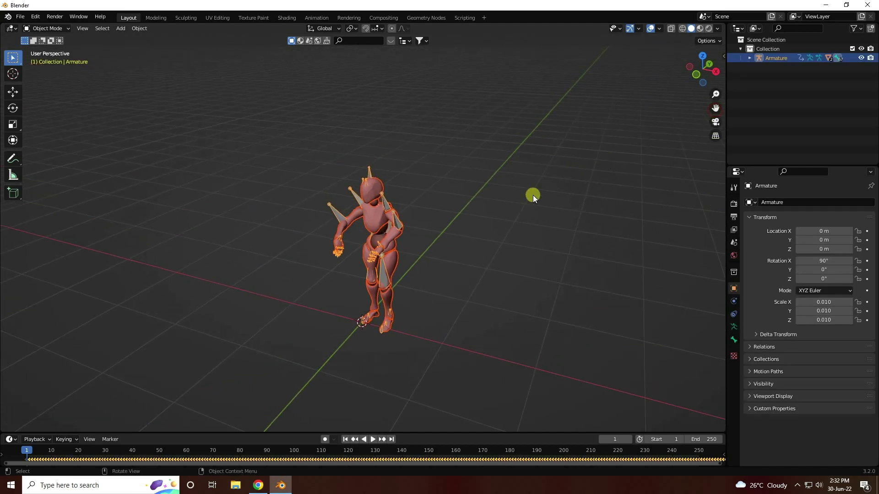
middle_click_drag(372, 318, 383, 183)
scroll(369, 254, "up", 3)
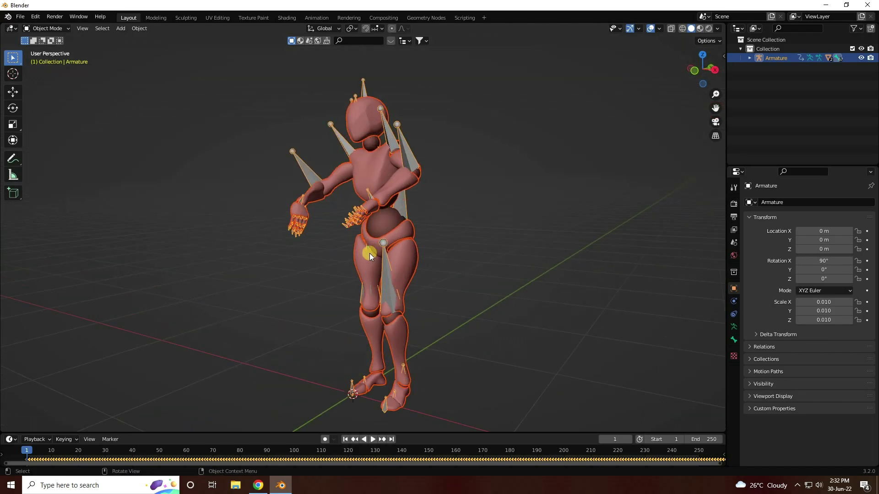
left_click(374, 440)
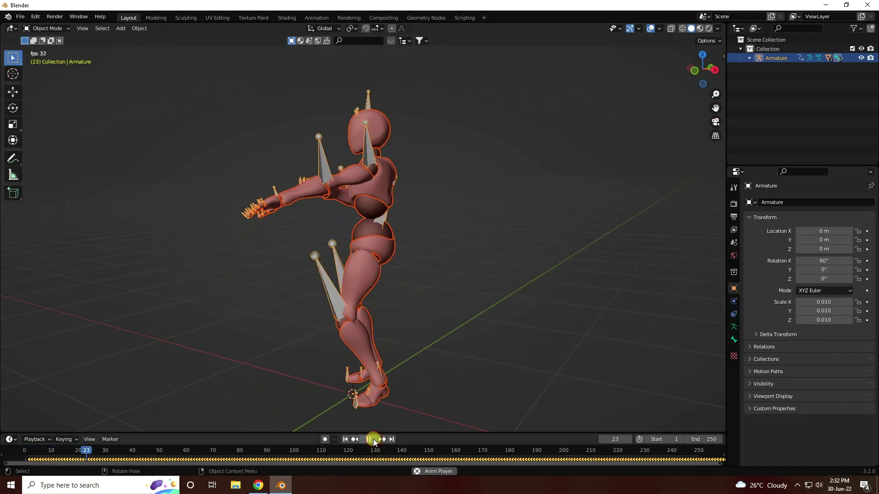
left_click(469, 262)
left_click(368, 439)
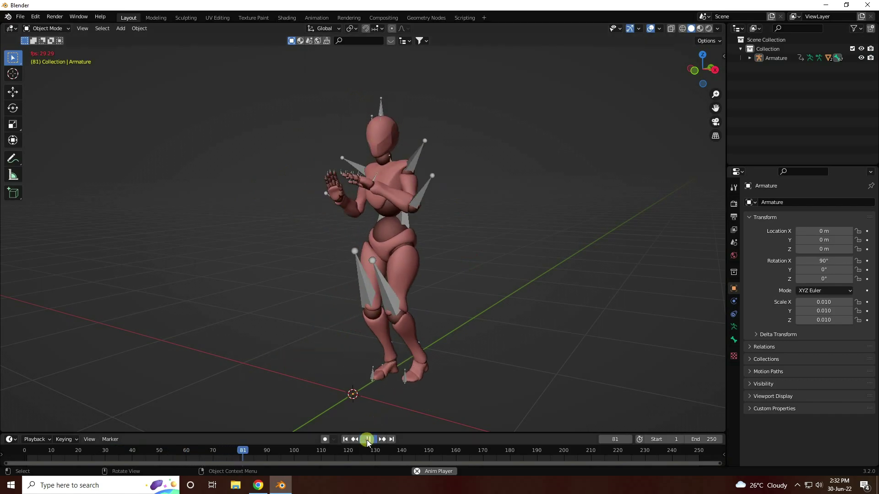
Hide the armature's bones, replay the dance from frame 1, then bring Chrome forward
left_click(862, 59)
left_click(485, 375)
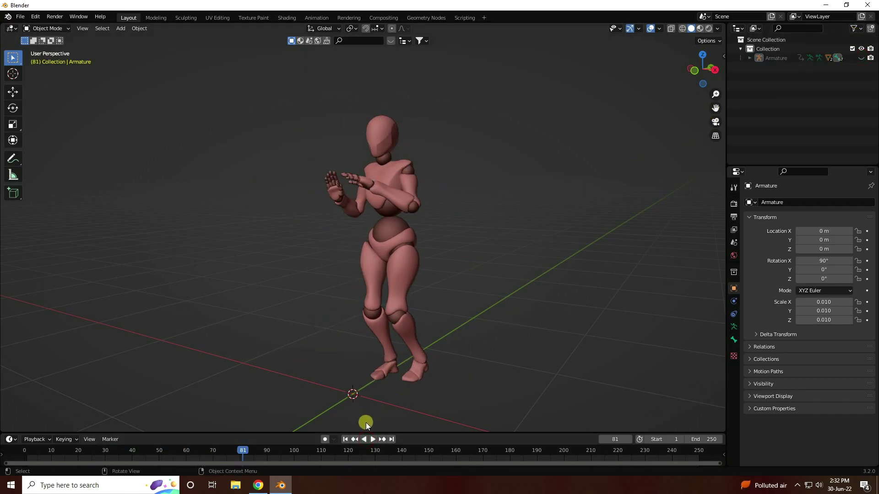
left_click(346, 439)
left_click(373, 439)
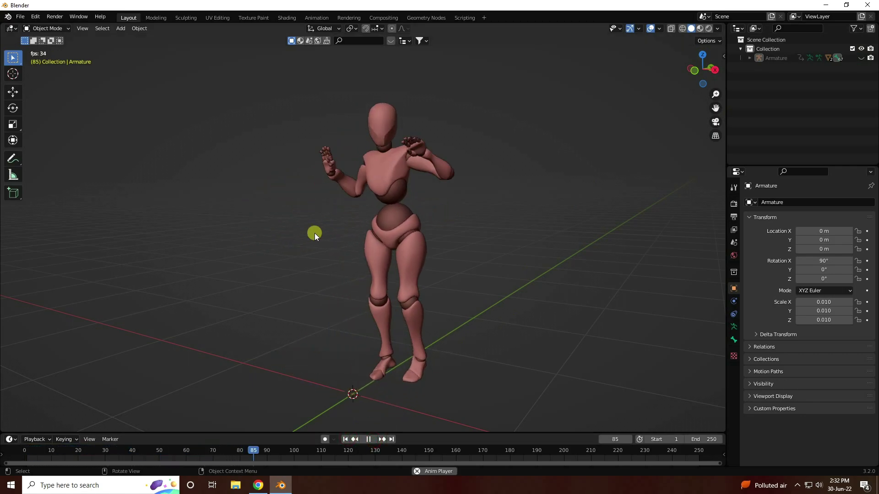
left_click(368, 438)
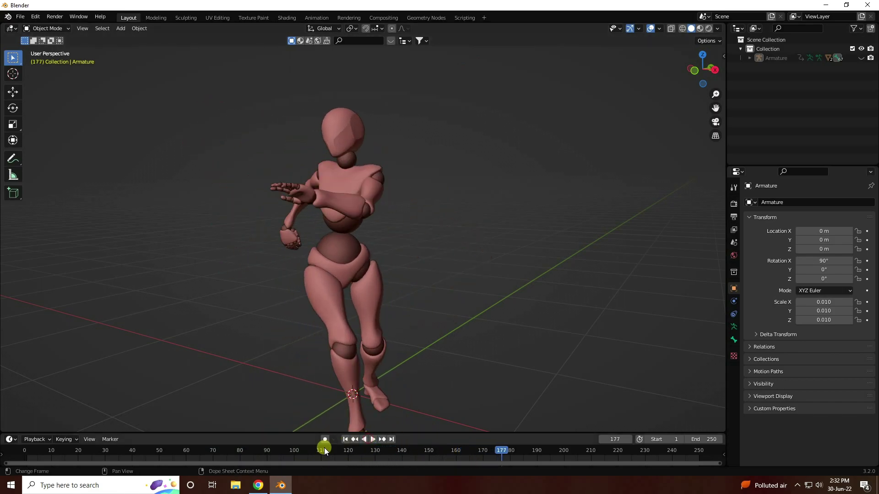
left_click(258, 485)
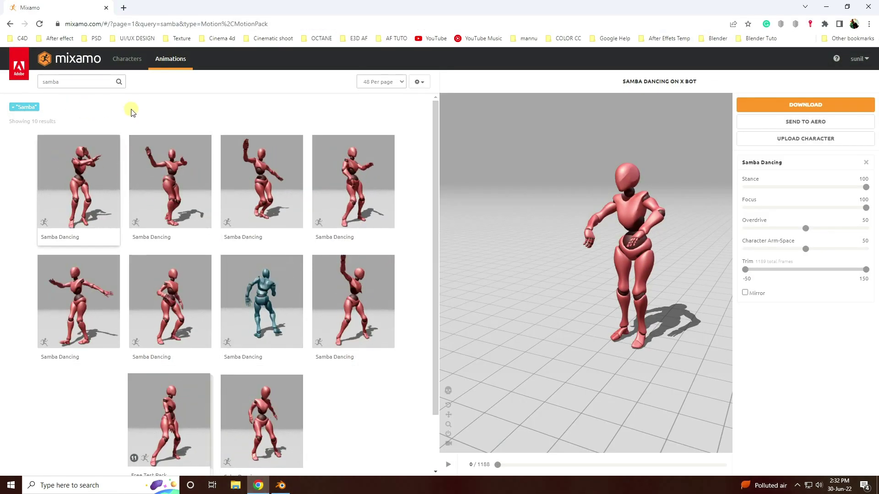
Play Mixamo's Samba Dancing preview on X Bot and pause it around frame 222
left_click(449, 464)
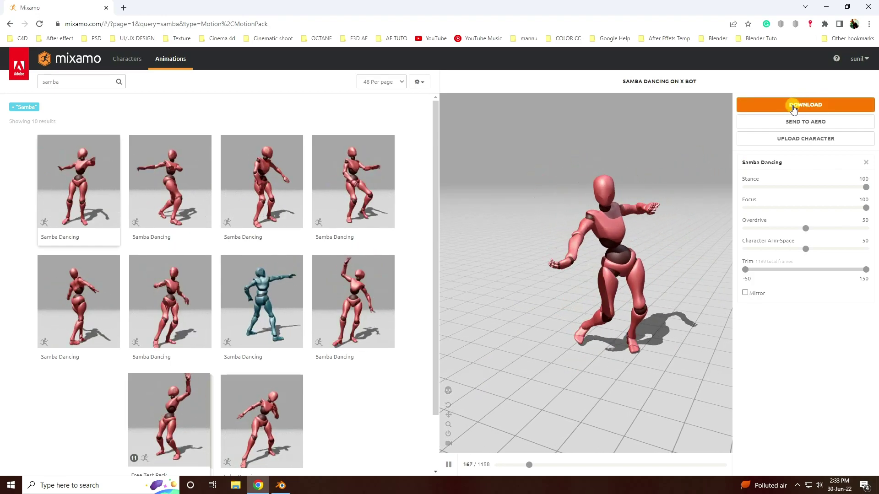
left_click(448, 465)
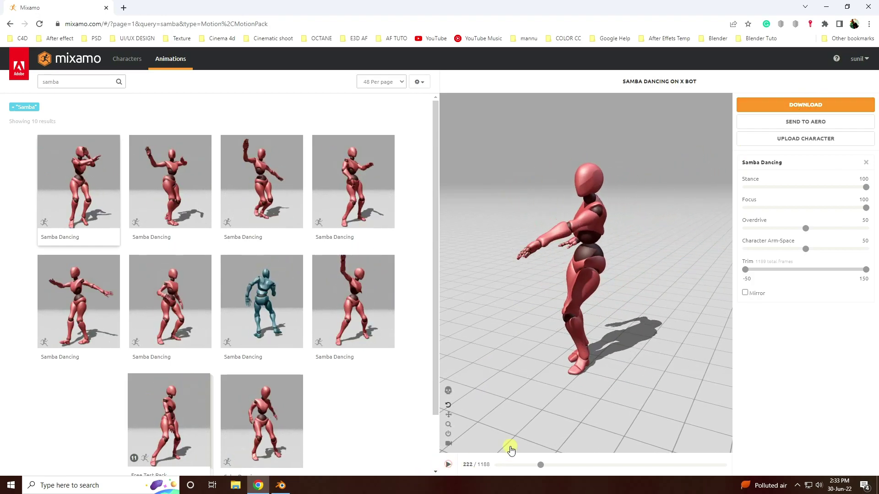
Back in Blender at frame 1, add a plane and scale it about 6.8 times into a floor
left_click(823, 7)
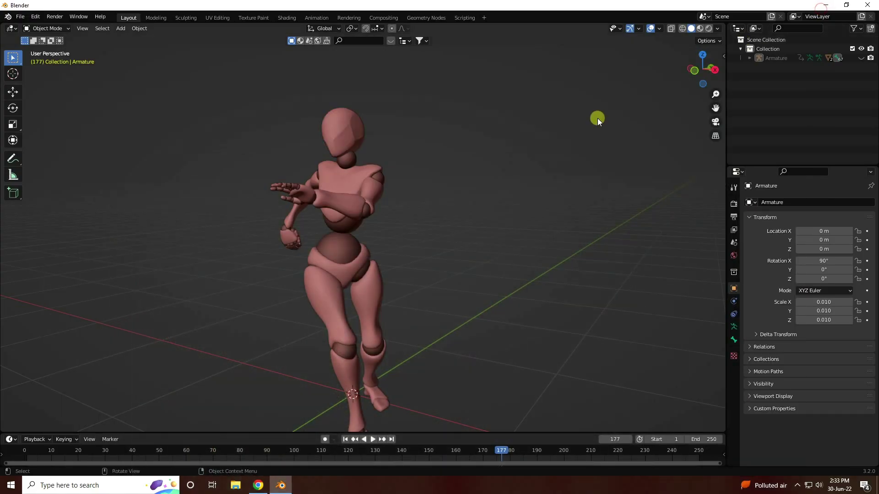
left_click(345, 439)
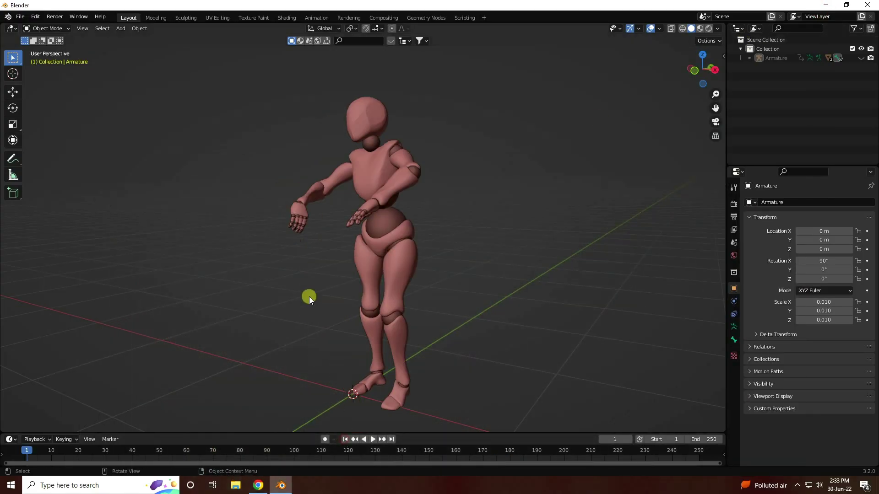
left_click(120, 28)
mouse_move(132, 40)
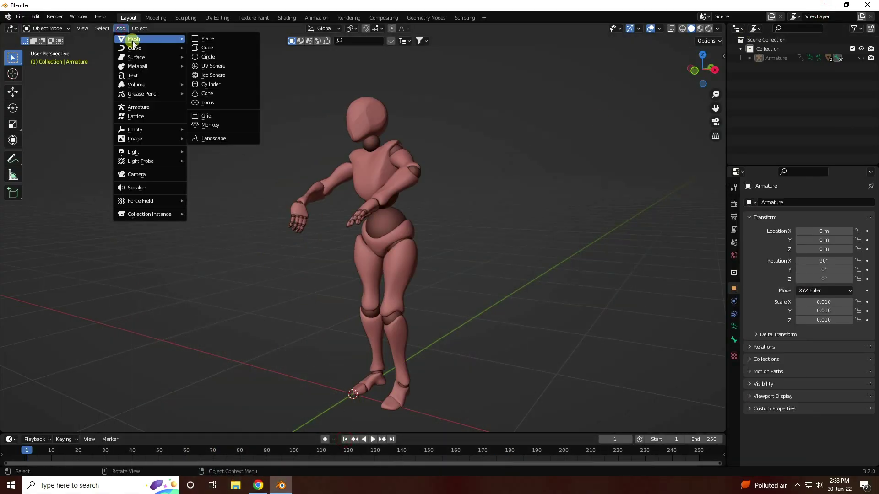
left_click(218, 38)
scroll(218, 61, "down", 5)
middle_click_drag(218, 62, 259, 220)
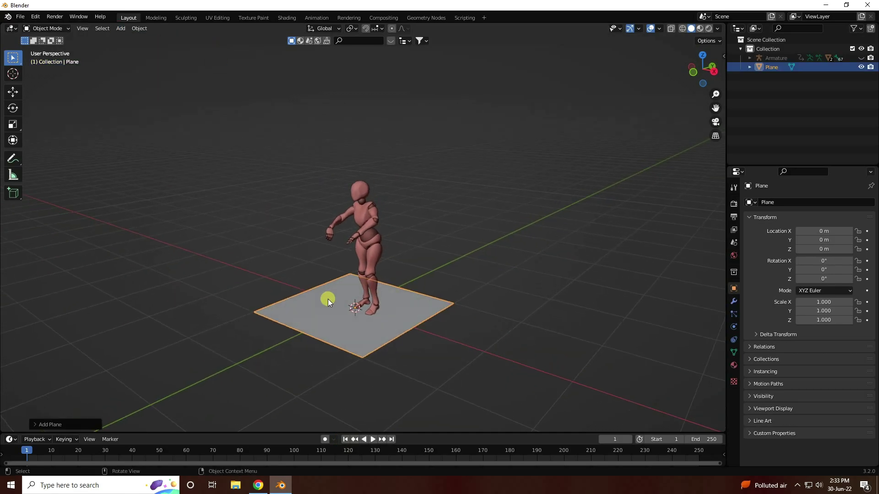
key("s")
left_click(471, 254)
scroll(346, 258, "down", 3)
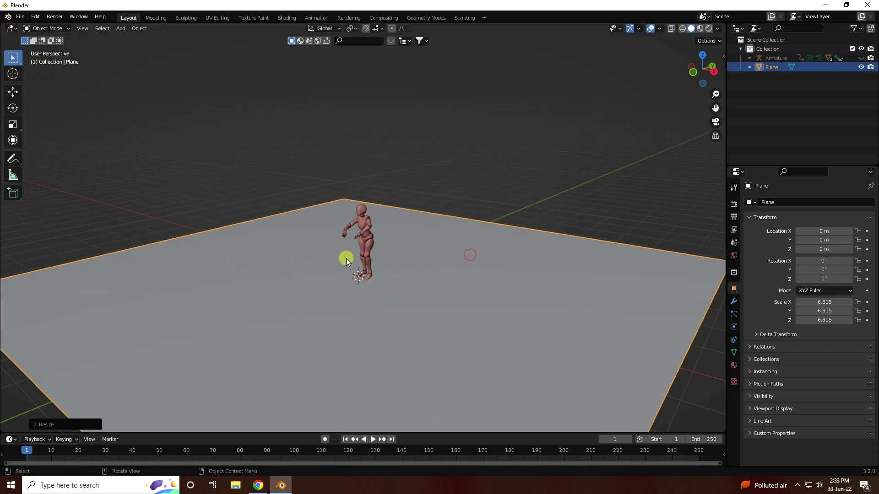
scroll(372, 306, "down", 6)
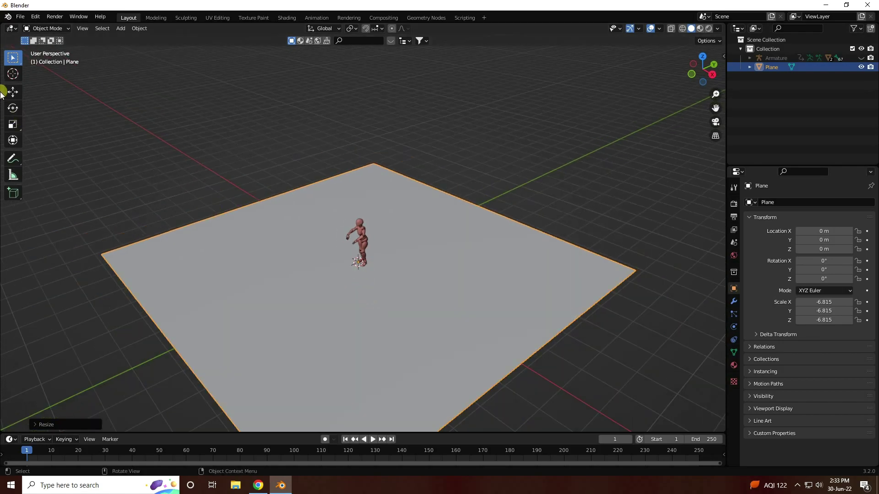
In Edit Mode, extrude the plane's back edge upward into a wall and select the corner edge
left_click(43, 29)
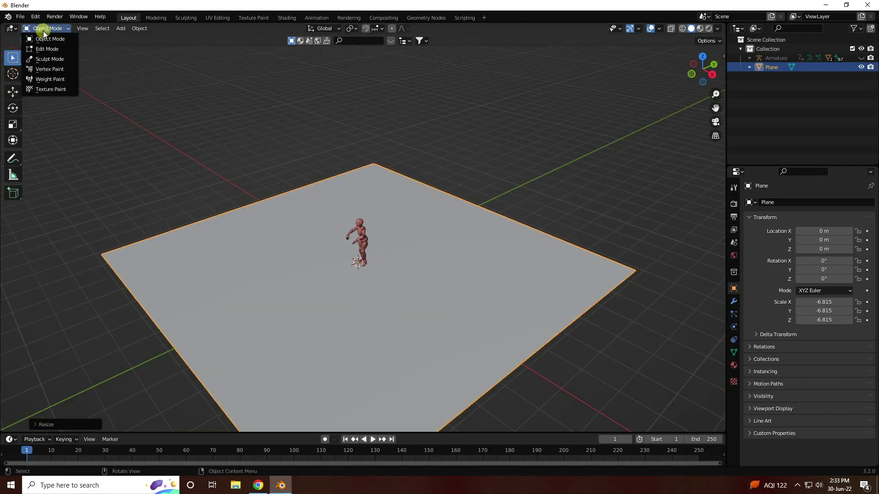
left_click(44, 47)
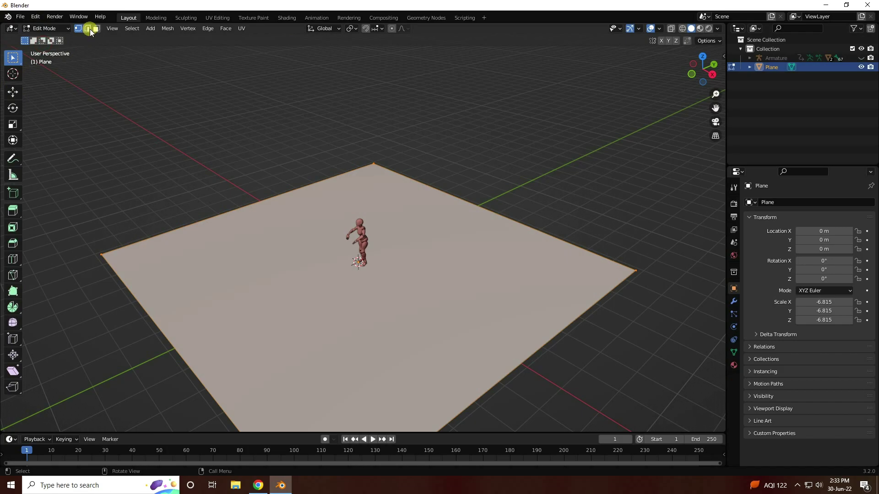
left_click(461, 197)
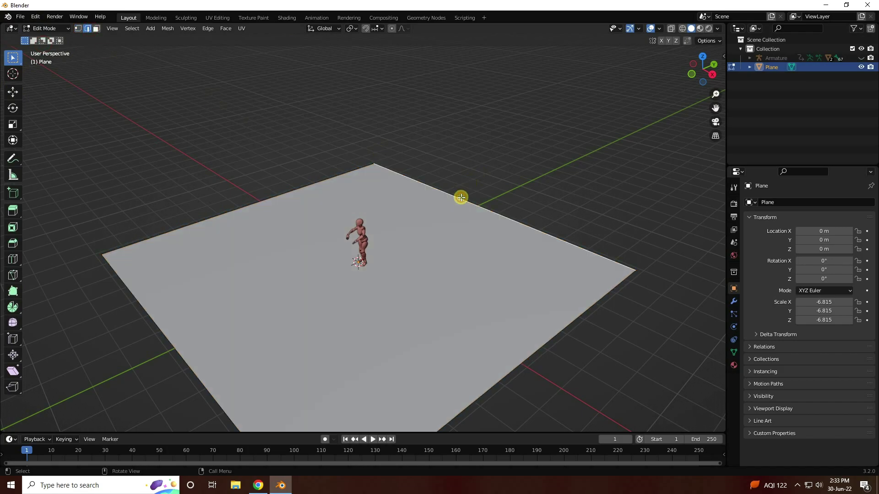
key("e")
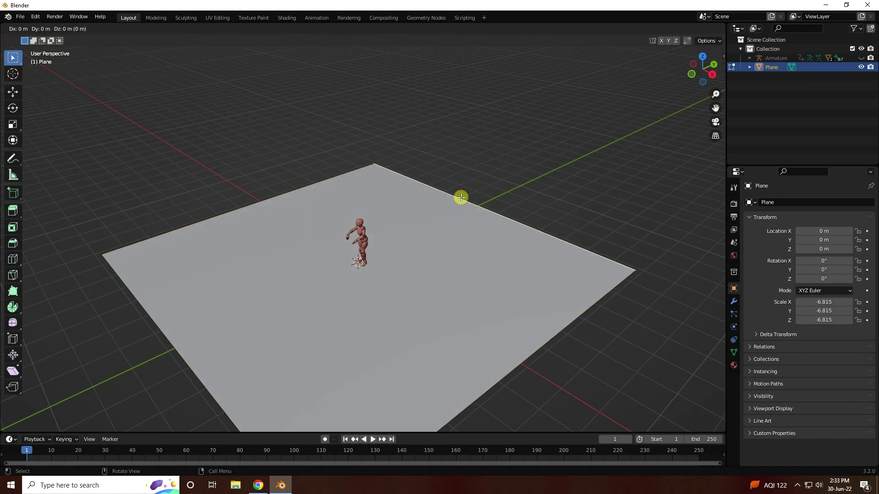
left_click(460, 198)
left_click(15, 98)
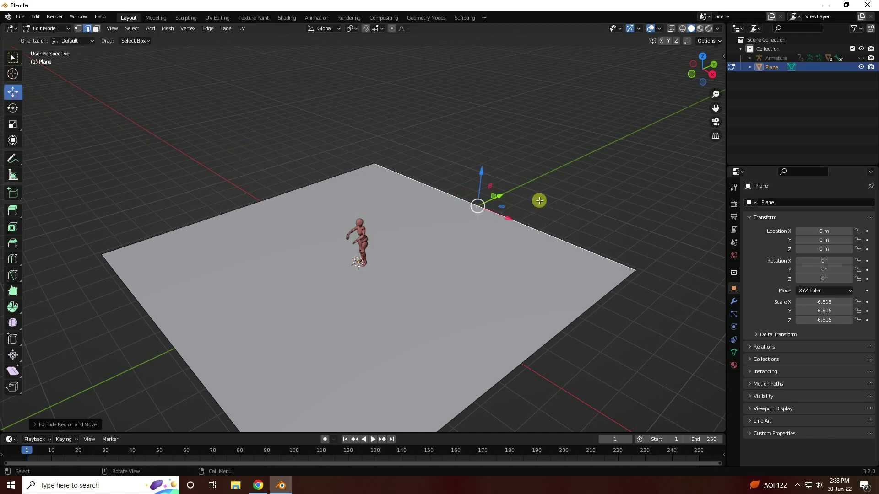
left_click_drag(477, 176, 545, 357)
scroll(457, 359, "down", 4)
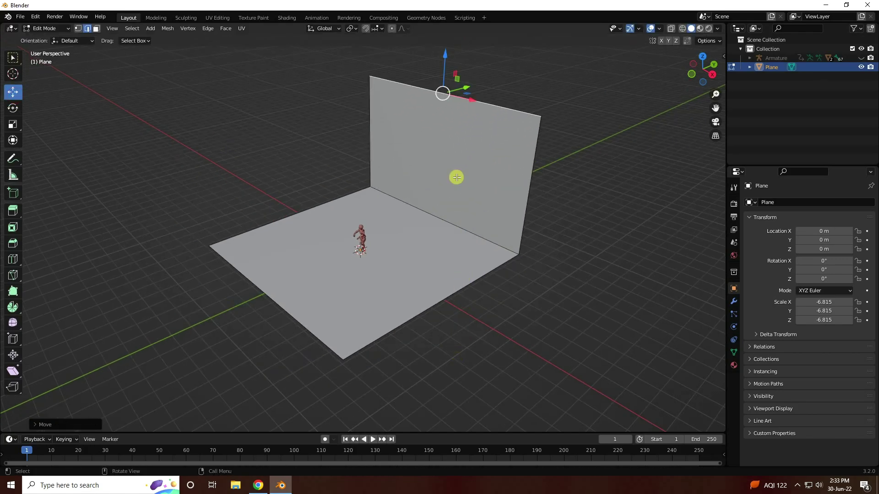
left_click(430, 215)
Add a Bevel modifier with 0.2 m amount and 50 segments, then return to Object Mode
left_click(734, 300)
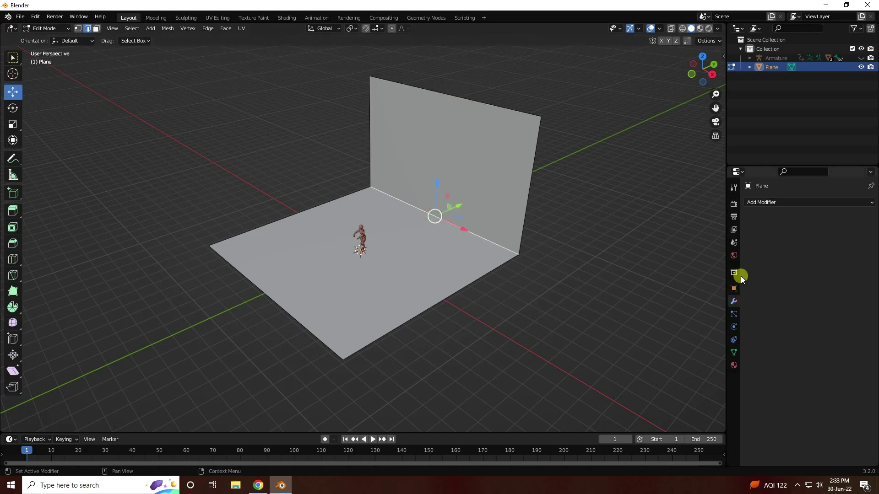
left_click(761, 201)
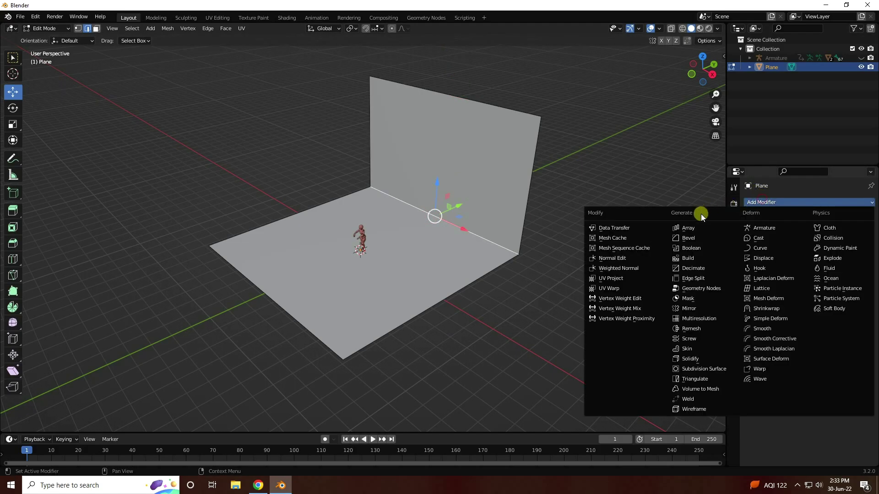
left_click(696, 236)
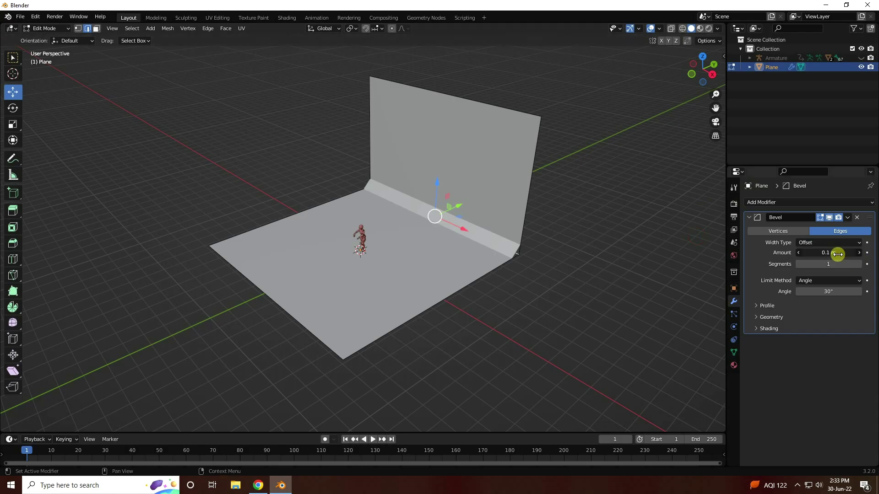
left_click(837, 254)
type("0.2")
key("Return")
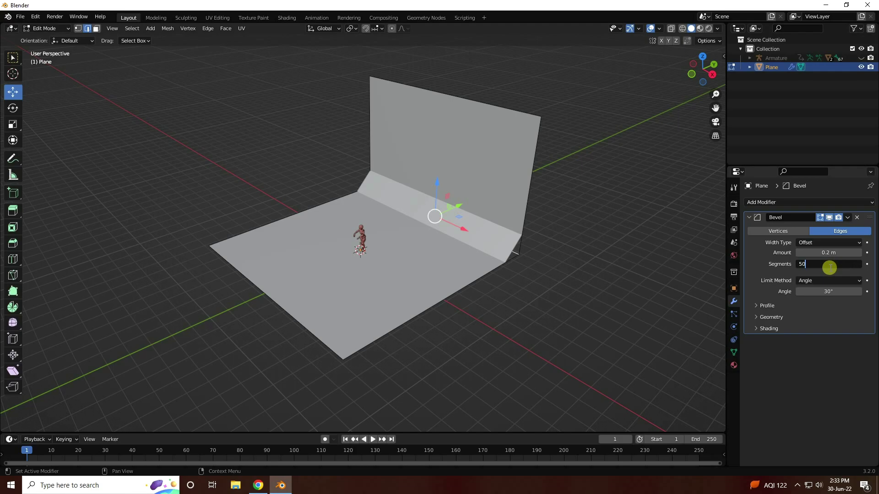
left_click(830, 267)
type("50")
key("Return")
left_click(48, 29)
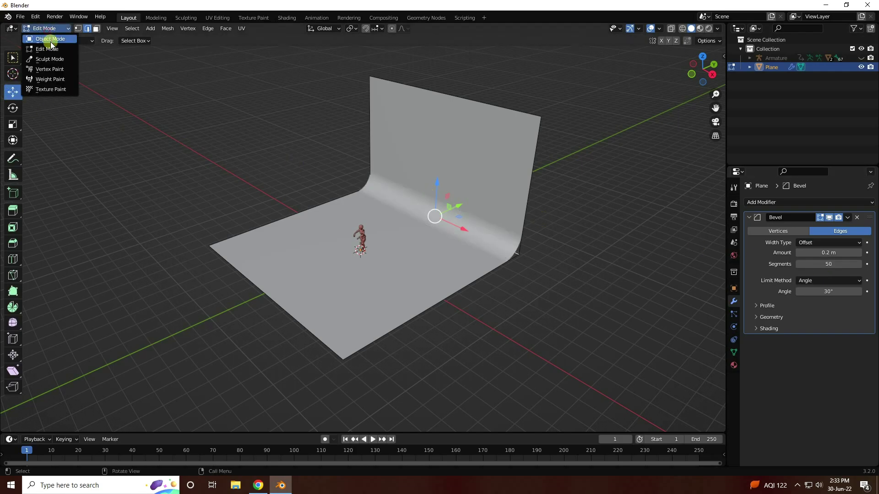
left_click(49, 40)
Shade the backdrop smooth, then move it and scale it up about 1.43 times around the dancer
right_click(441, 208)
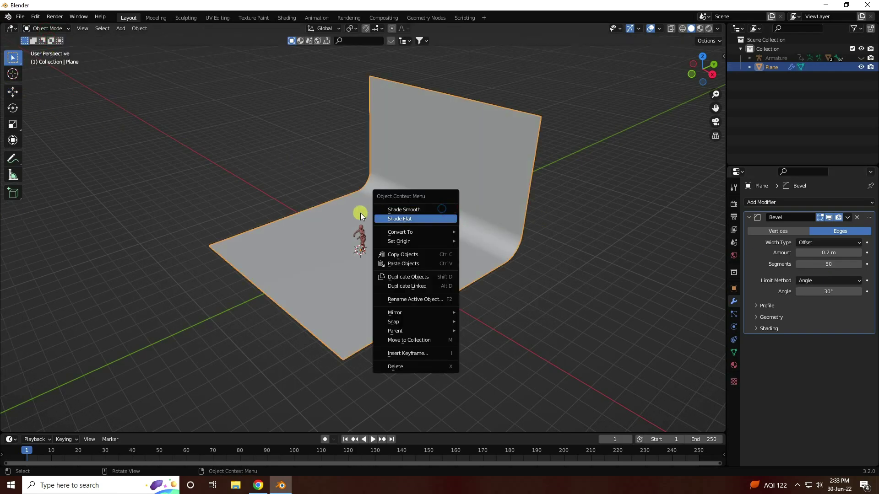
left_click(423, 207)
left_click(12, 91)
left_click_drag(392, 240, 382, 290)
left_click(12, 124)
left_click(12, 91)
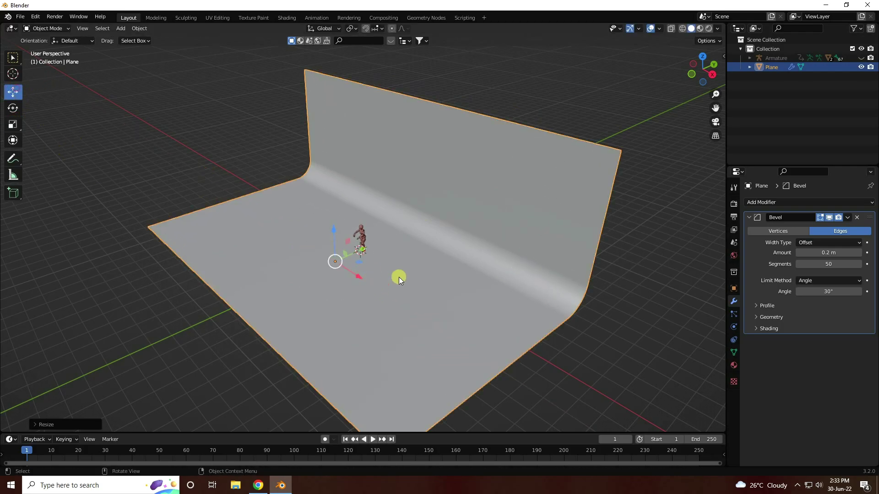
Orbit to a low front view of the dancer and enlarge the Outliner panel
scroll(368, 265, "up", 8)
middle_click_drag(365, 281, 417, 252)
scroll(413, 249, "up", 3)
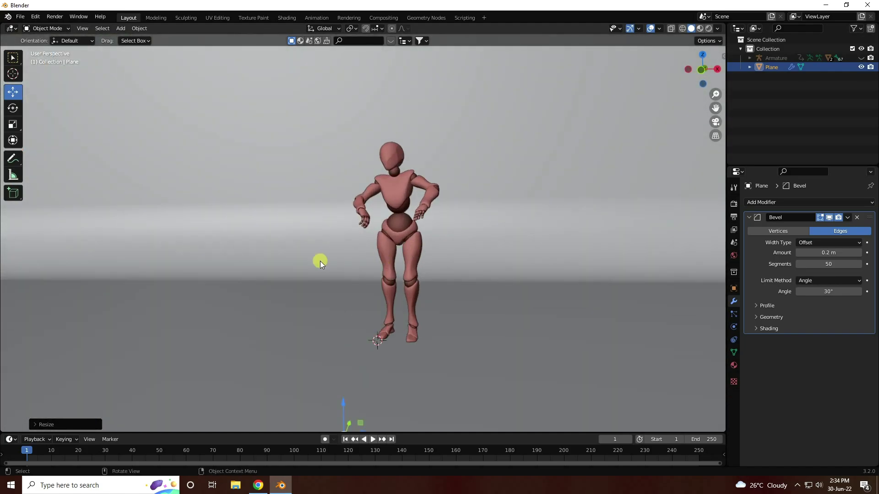
scroll(320, 261, "down", 1)
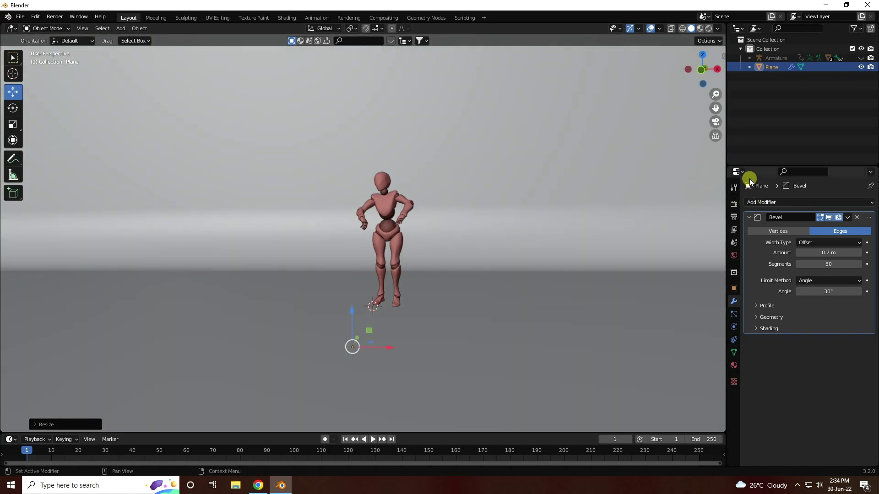
left_click_drag(755, 166, 754, 189)
Select the Beta_Joints and Beta_Surface meshes and apply Quick Smoke to them
left_click(749, 58)
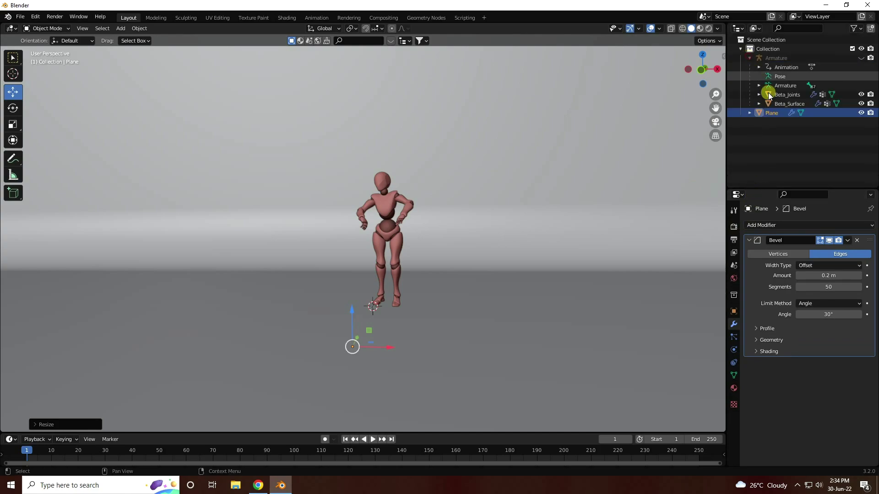
scroll(388, 171, "up", 3)
scroll(388, 171, "up", 1)
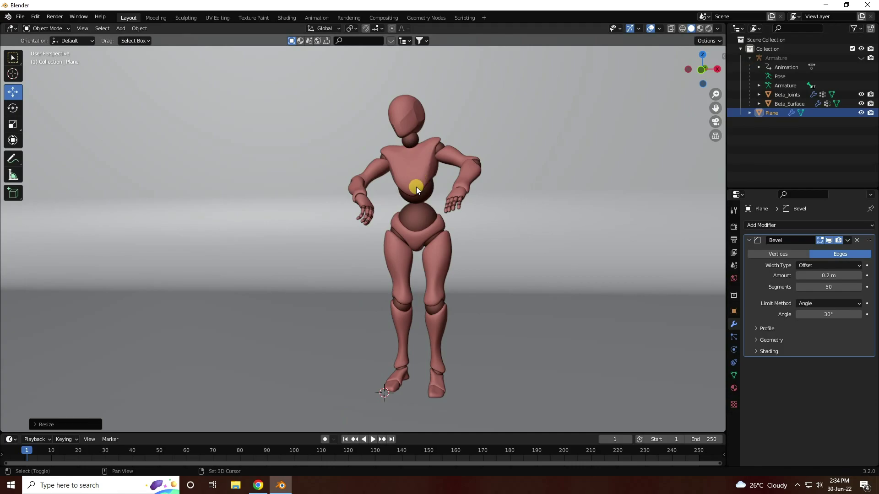
scroll(416, 187, "up", 2)
left_click(366, 220)
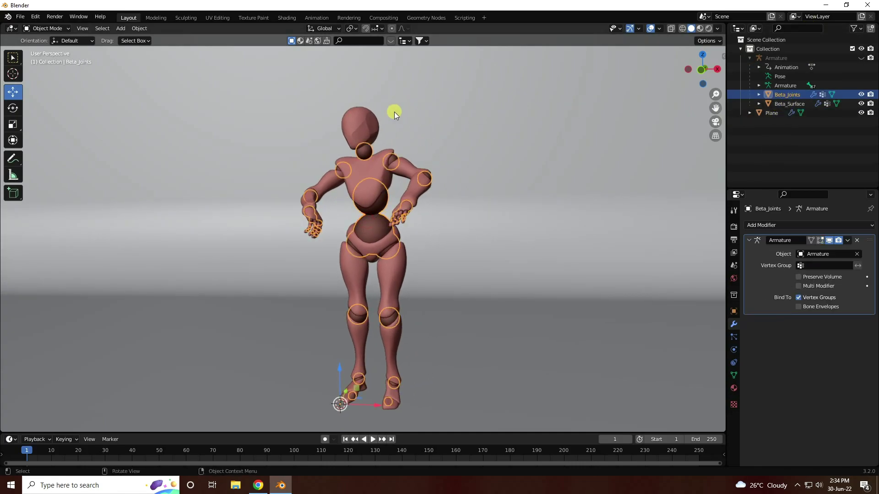
left_click(362, 115, "shift")
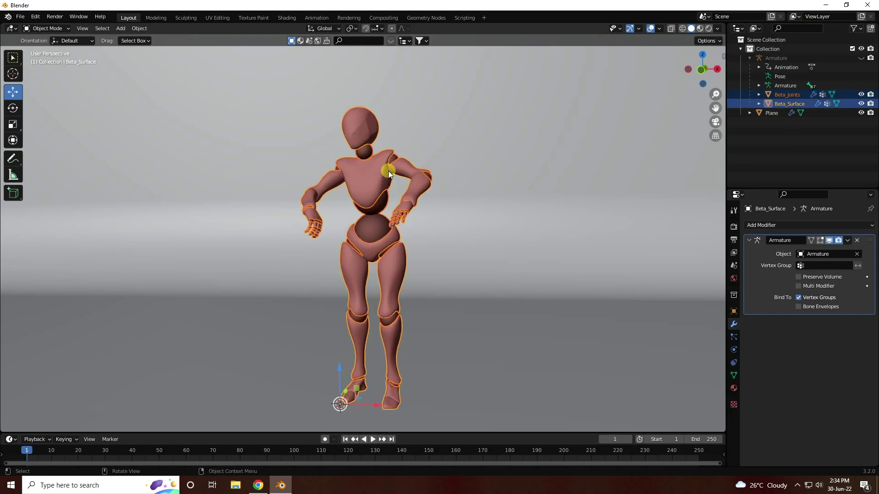
left_click(140, 28)
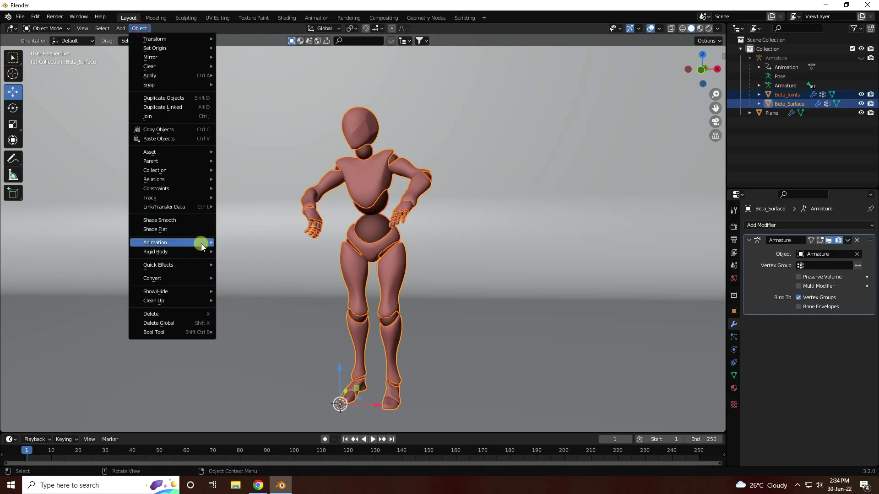
mouse_move(187, 265)
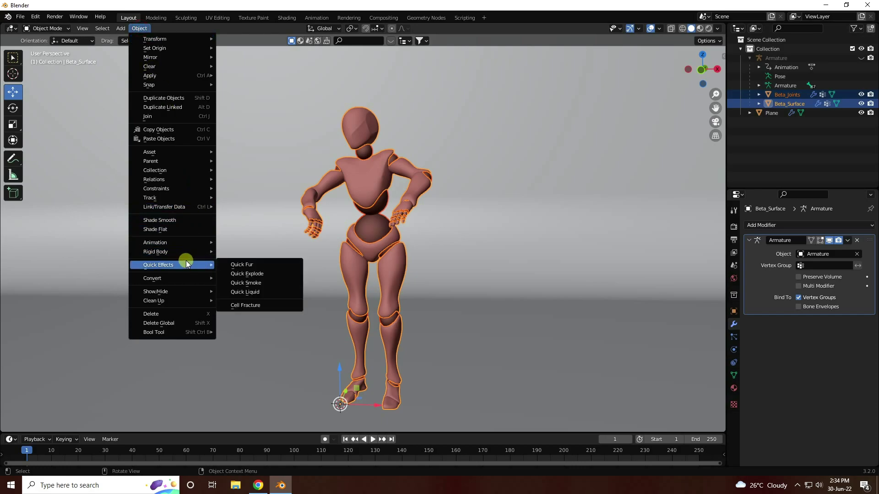
left_click(263, 281)
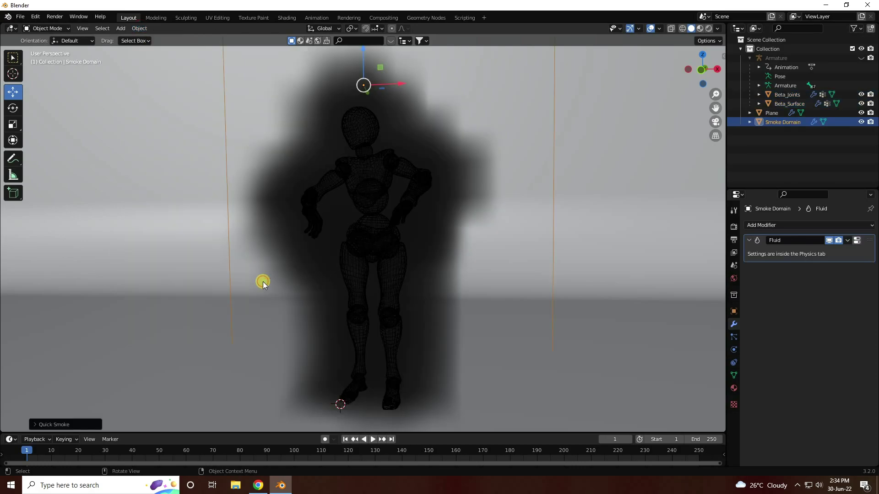
Play the timeline to preview the smoke, then stop and go back to frame 1
scroll(326, 211, "down", 2)
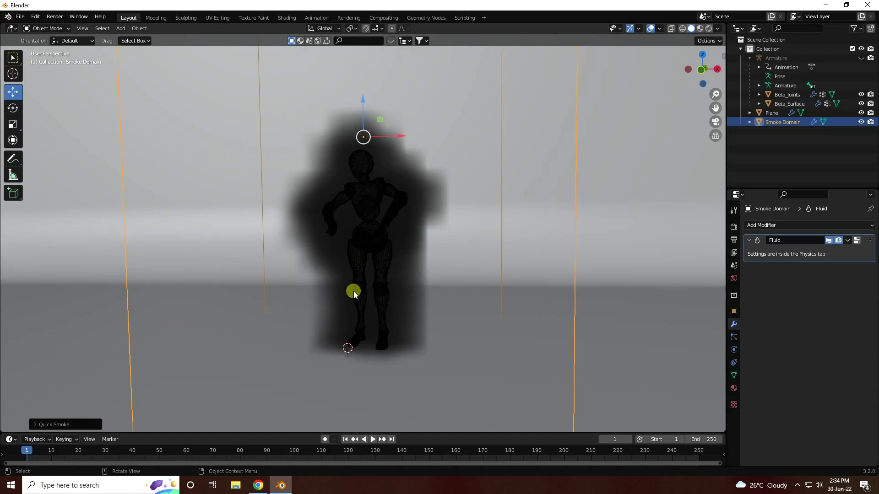
left_click(373, 439)
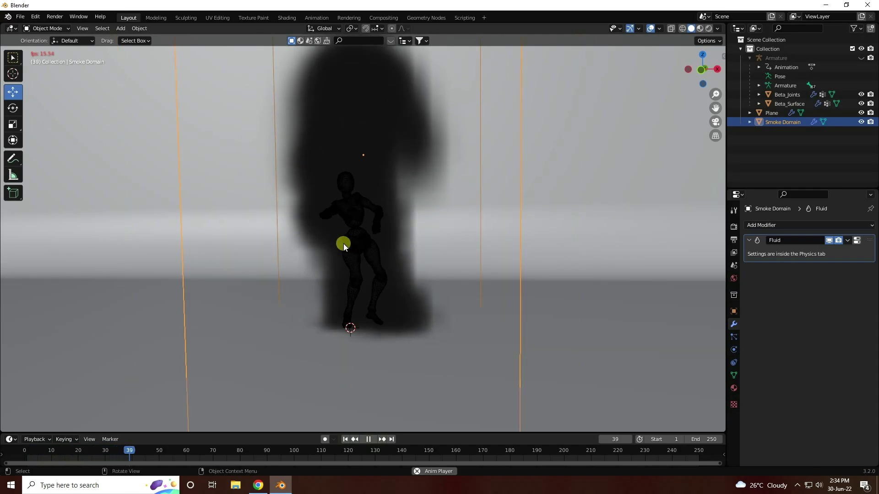
left_click(368, 439)
left_click(346, 439)
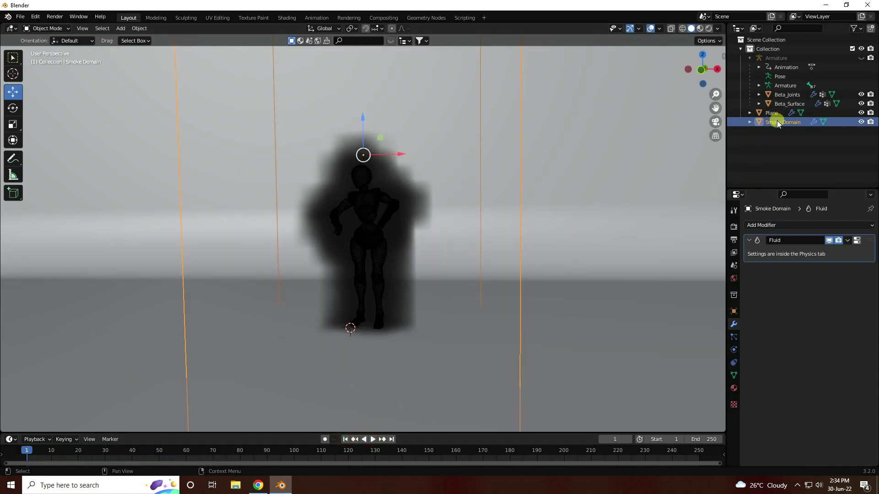
Set the smoke domain resolution to 128 and enable Adaptive Domain with Add Resolution 1
left_click(734, 349)
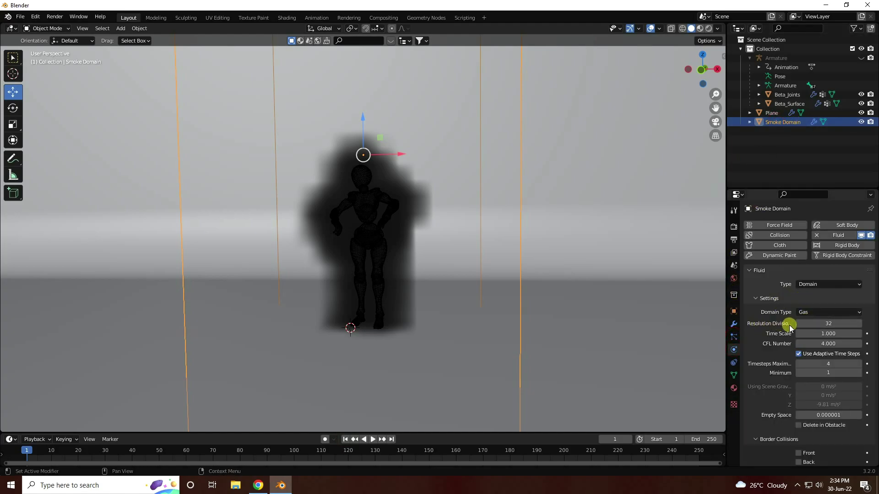
left_click(818, 324)
type("128")
key("Return")
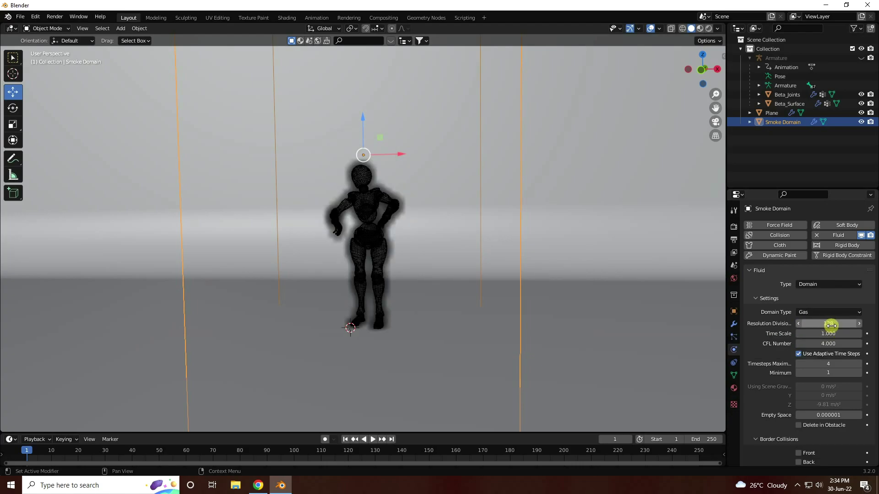
scroll(770, 389, "down", 3)
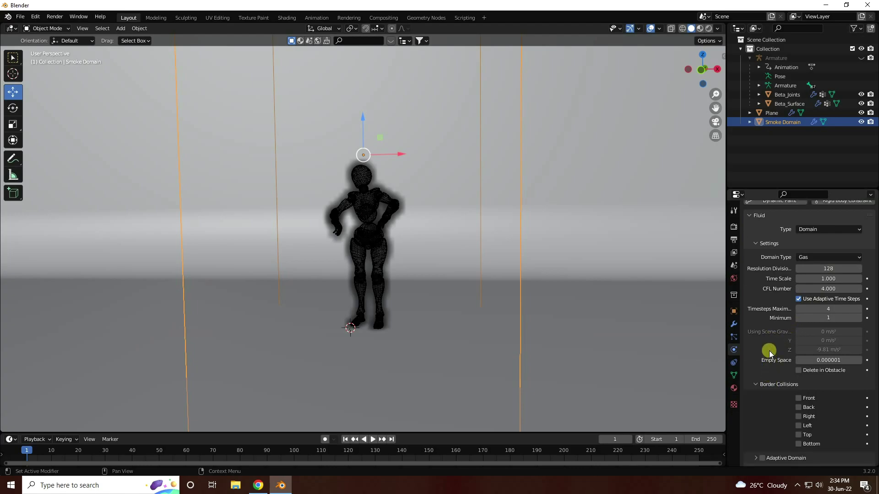
scroll(769, 352, "down", 5)
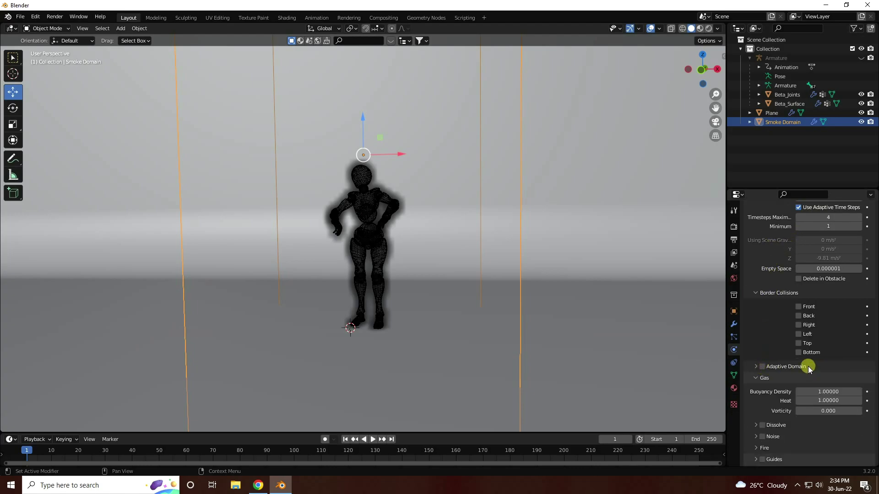
left_click(761, 367)
left_click(756, 367)
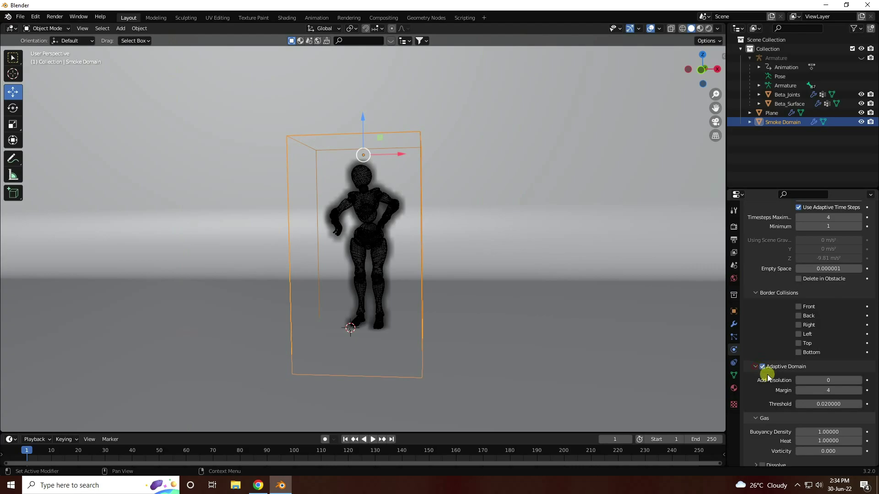
double_click(823, 379)
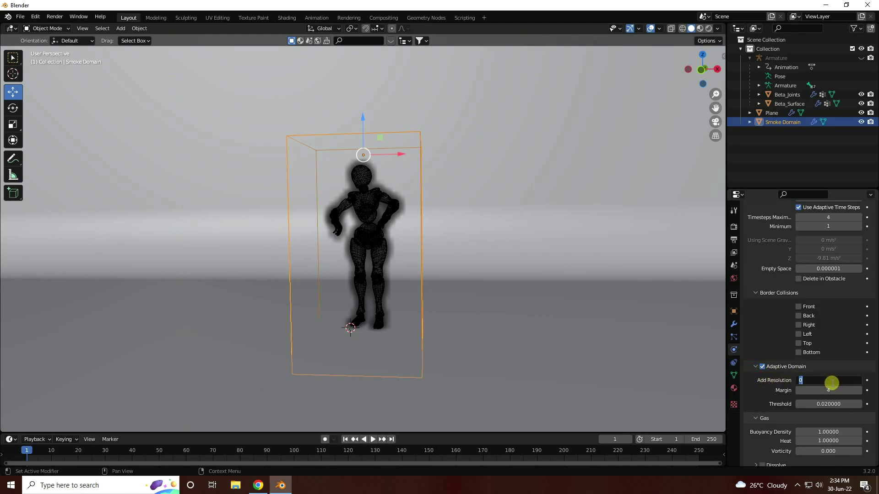
key("Return")
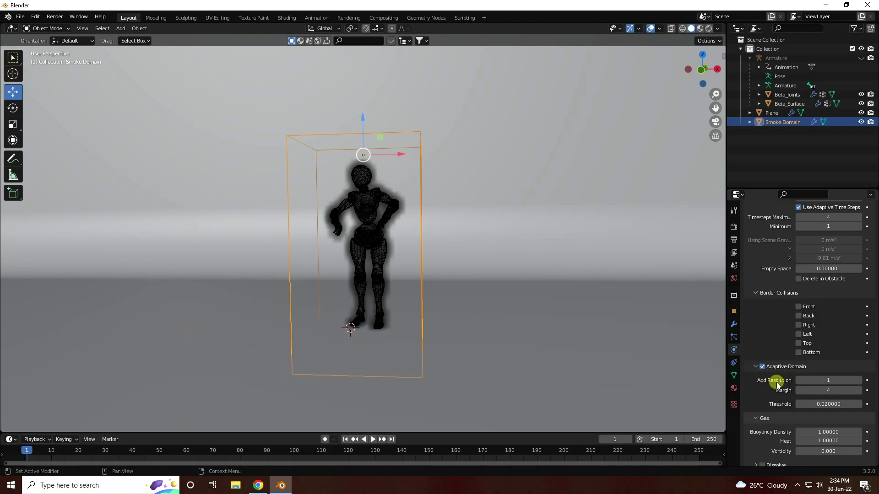
Set gas buoyancy density to 0, cache type to All and cache end frame to 150
scroll(763, 378, "down", 4)
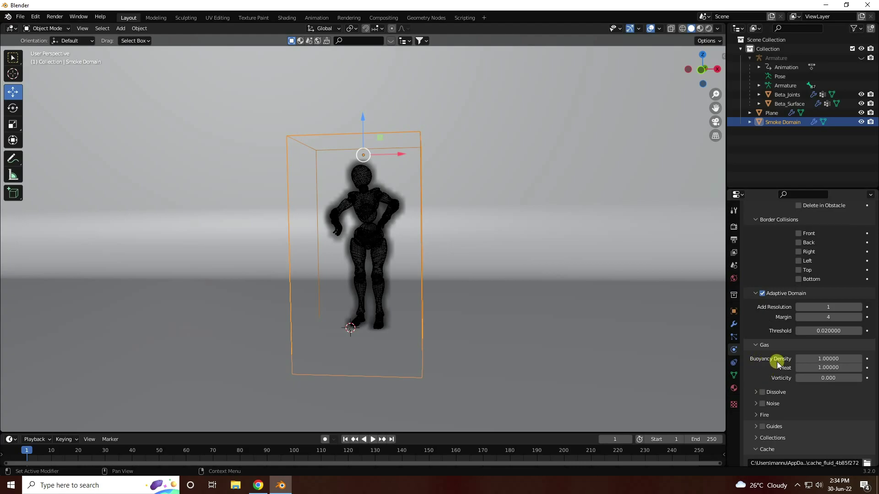
left_click(825, 361)
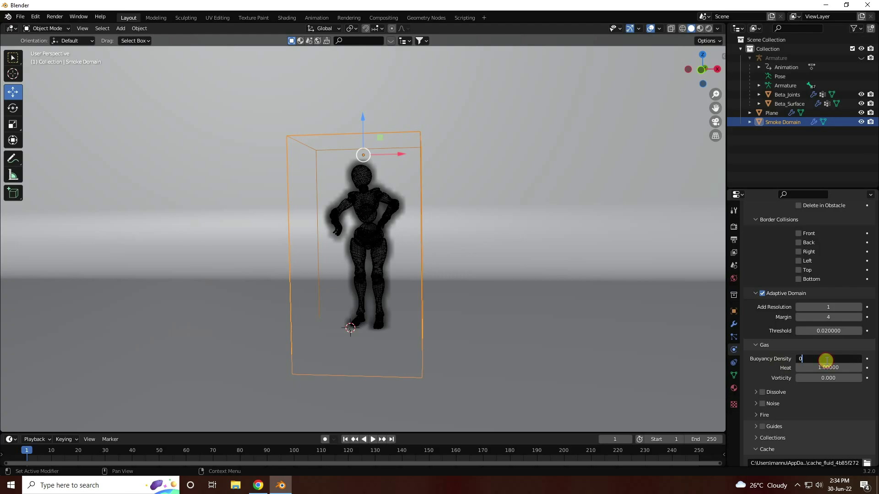
key("Return")
scroll(760, 368, "down", 5)
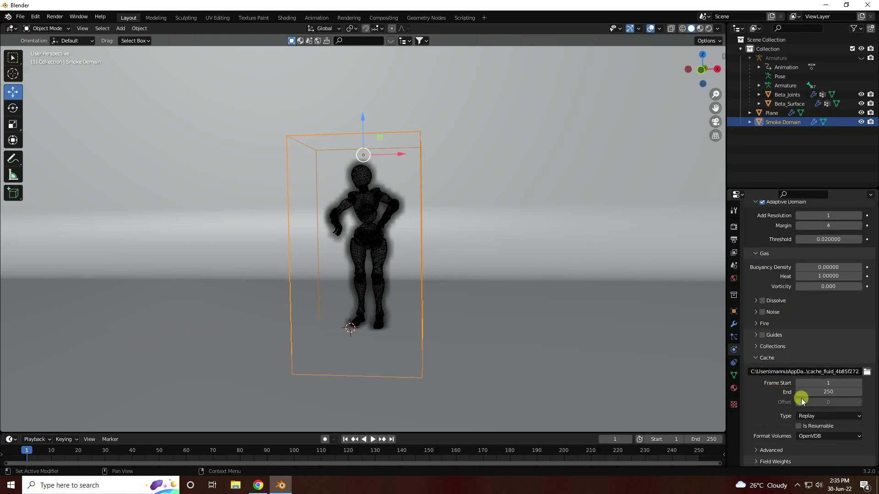
left_click(808, 416)
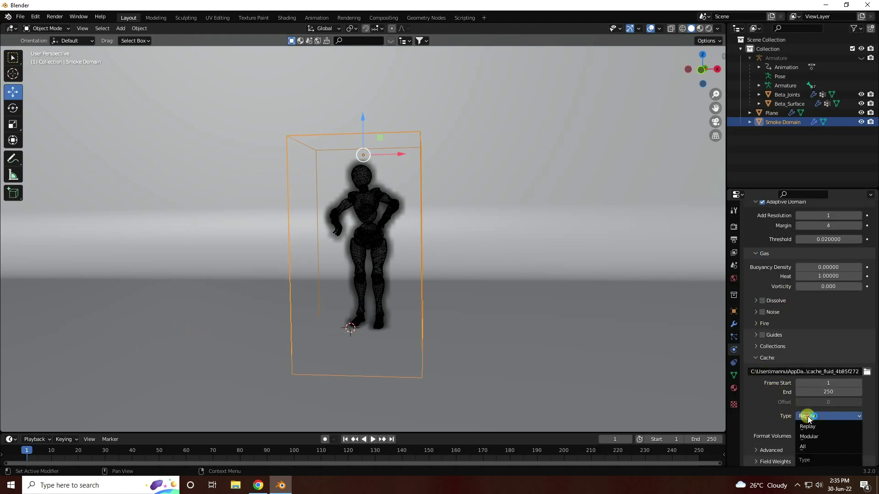
left_click(808, 447)
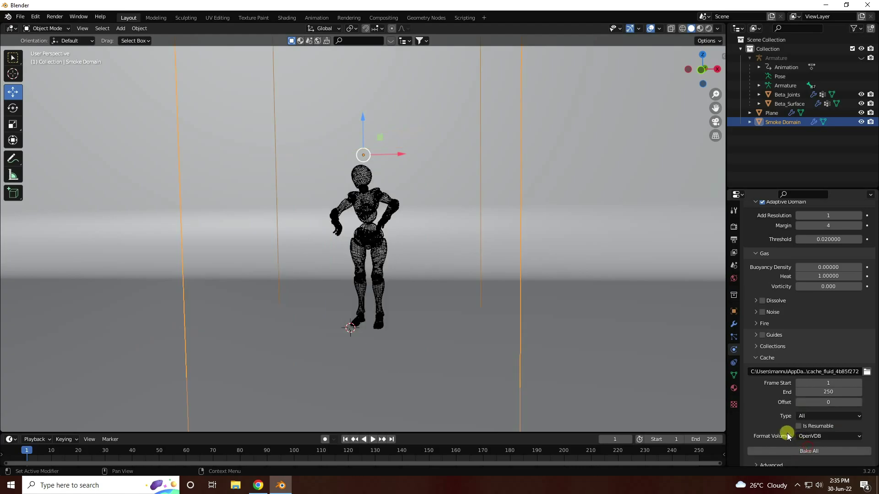
left_click(823, 393)
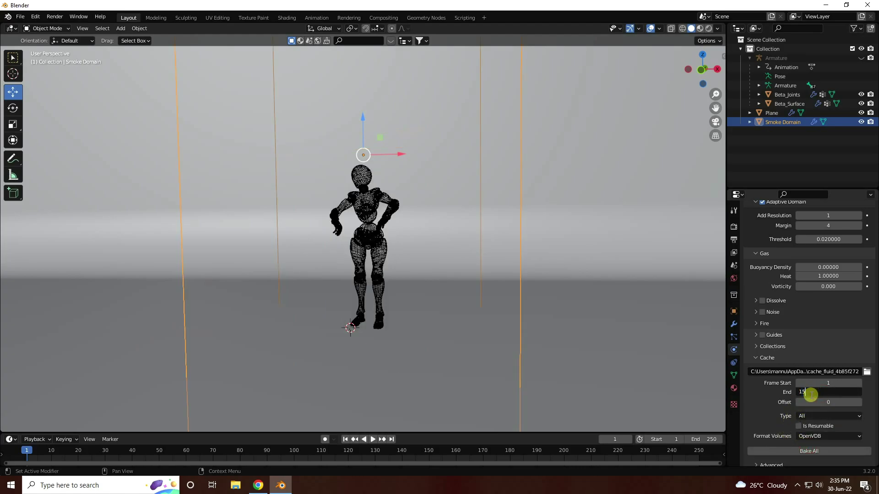
key("Return")
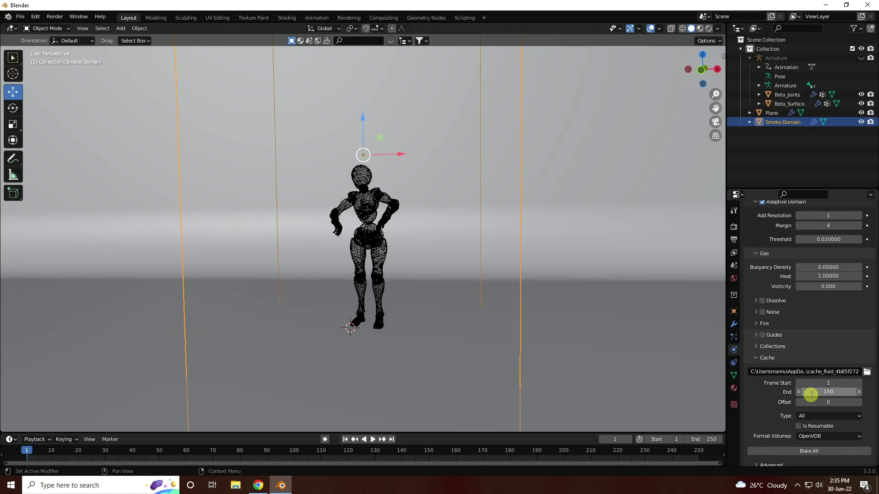
scroll(394, 151, "up", 3)
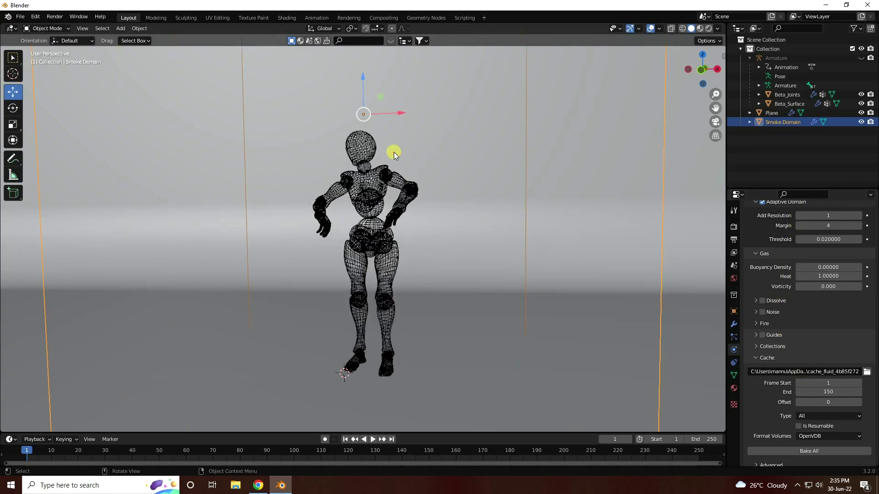
Set Beta_Joints' flow type to Fire + Smoke with initial temperature 0
left_click(781, 96)
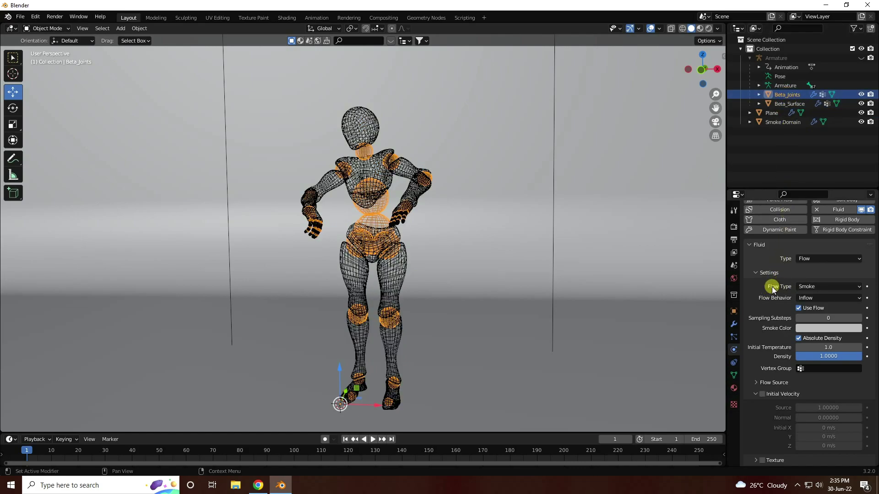
left_click(805, 286)
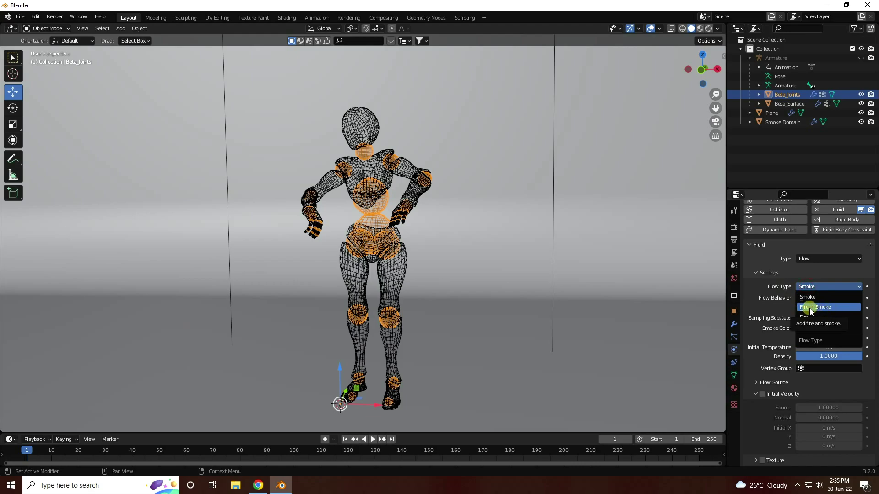
left_click(809, 309)
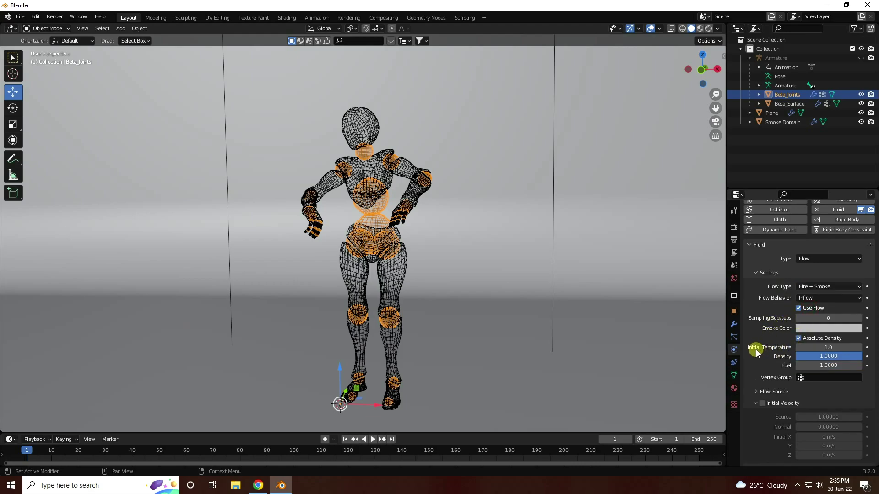
left_click(826, 348)
type("0")
key("Return")
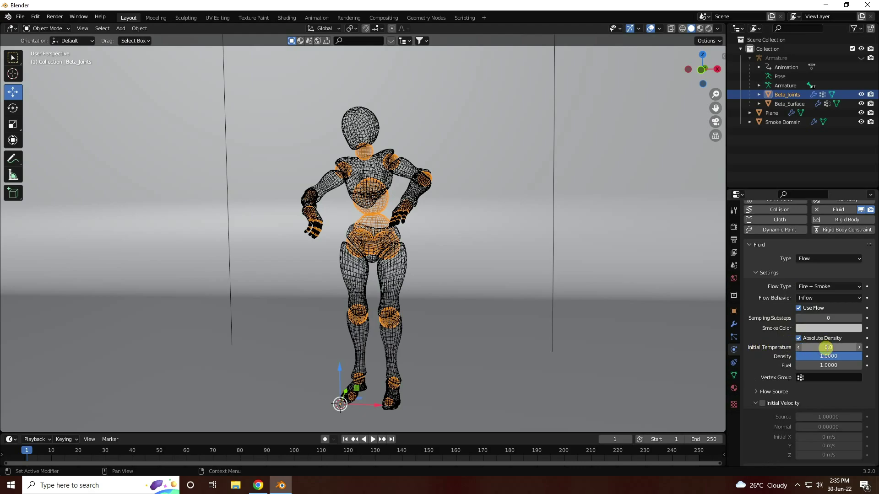
Give Beta_Joints a surface emission of 1 and turn on initial velocity
scroll(764, 386, "down", 1)
left_click(756, 383)
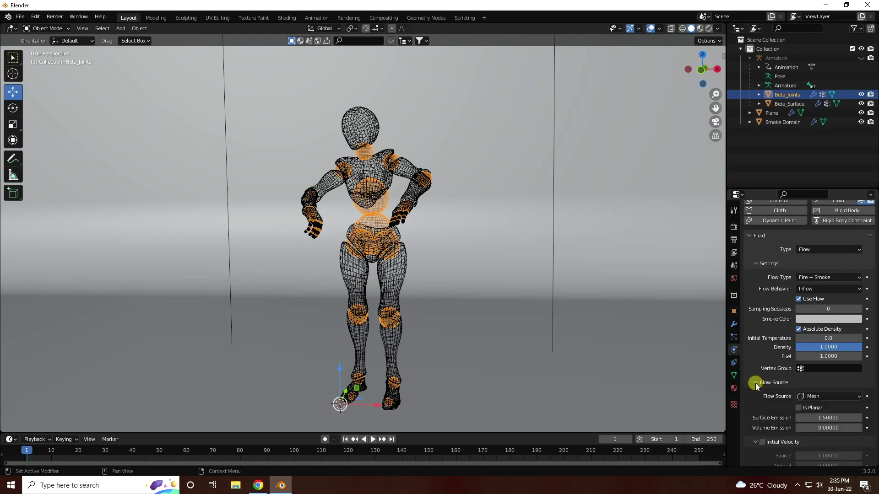
left_click(820, 419)
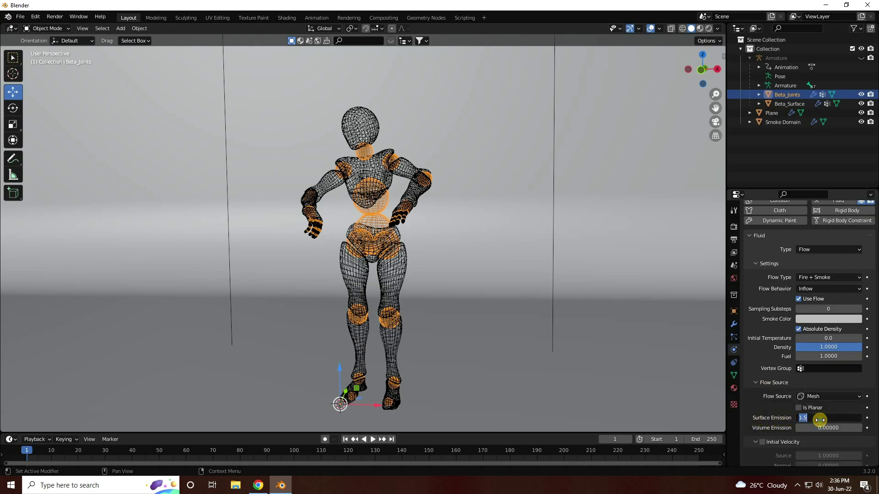
type("1")
key("Return")
scroll(769, 418, "down", 3)
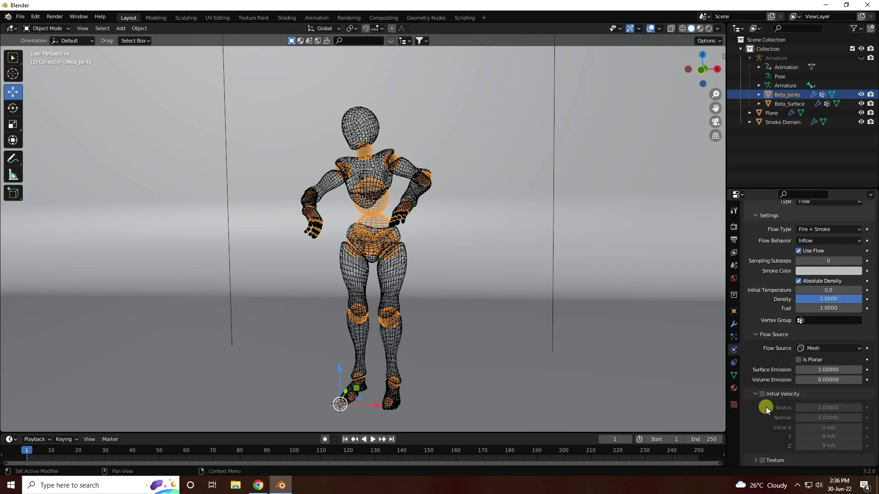
left_click(762, 394)
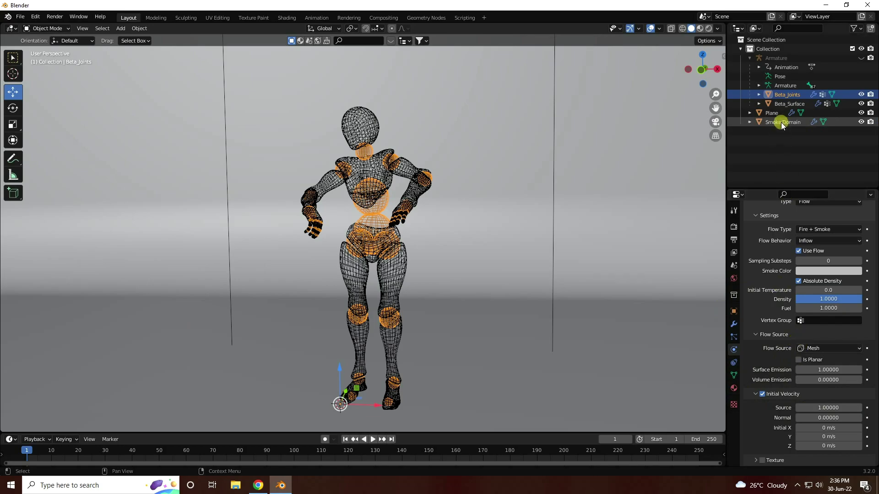
left_click(777, 105)
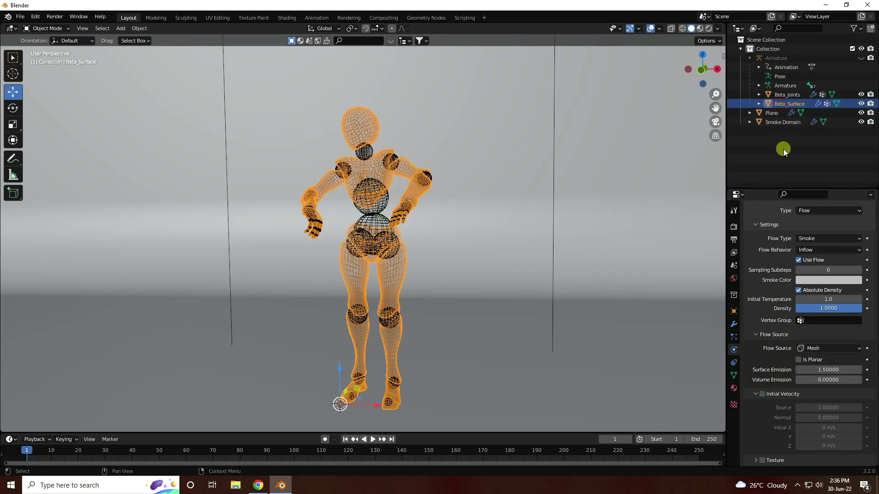
Set Beta_Surface's initial temperature 0, surface emission 1, and enable initial velocity
left_click(812, 300)
key("Return")
left_click(812, 374)
type("1")
key("Return")
left_click(762, 394)
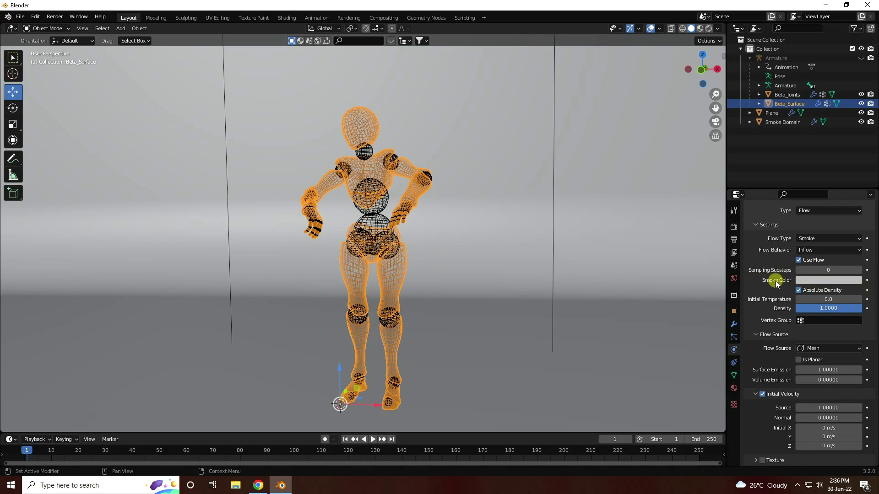
Darken the smoke colour value to 0.5 on both Beta_Surface and Beta_Joints
left_click(852, 280)
left_click(808, 269)
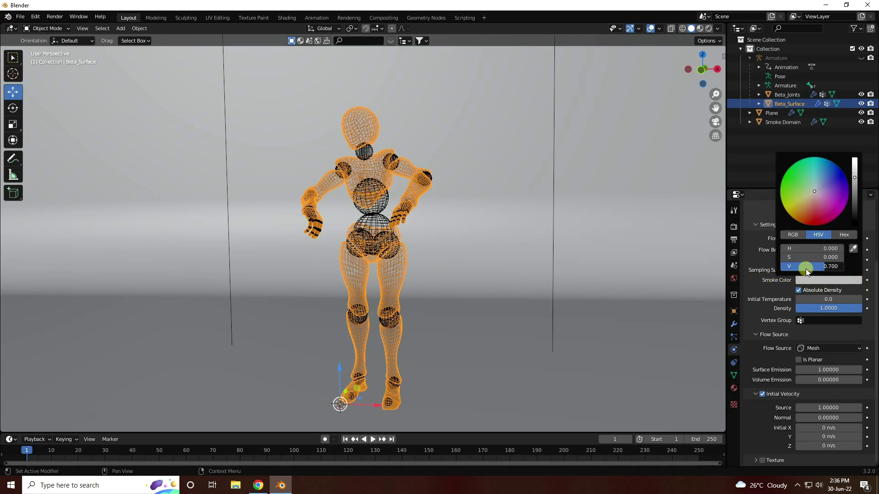
type("0.5")
key("Return")
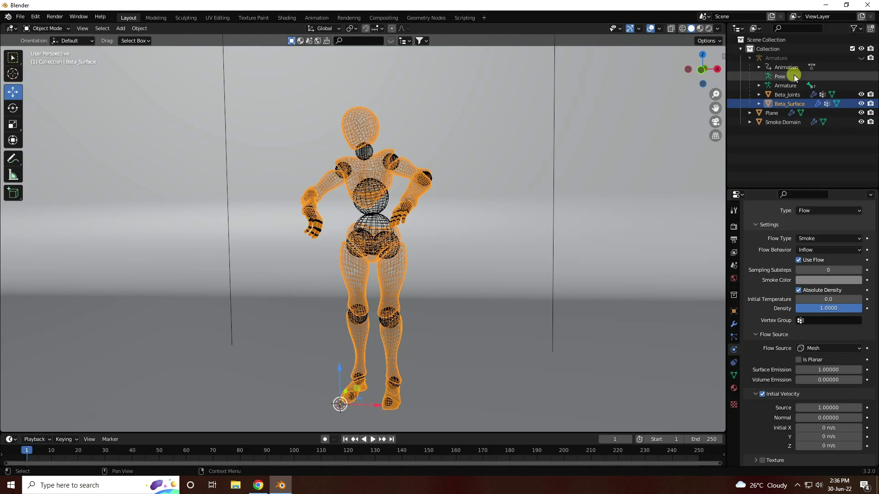
left_click(788, 95)
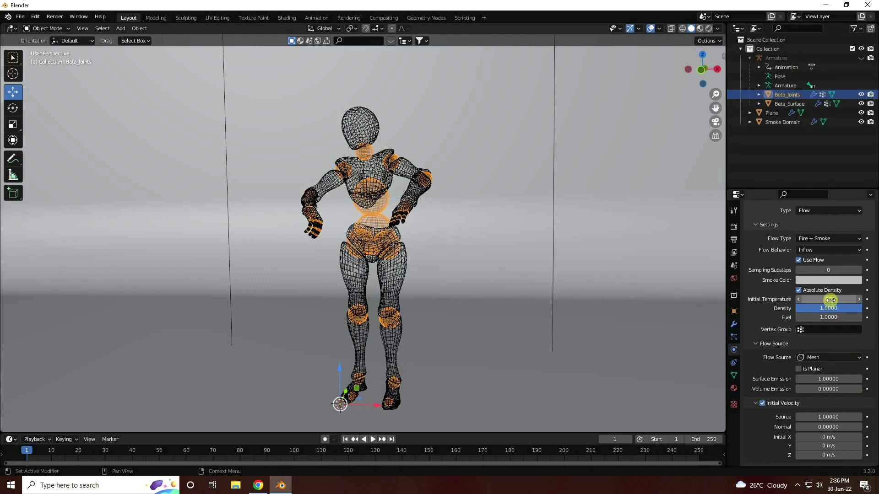
left_click(823, 281)
left_click(819, 266)
type("0.5")
key("Return")
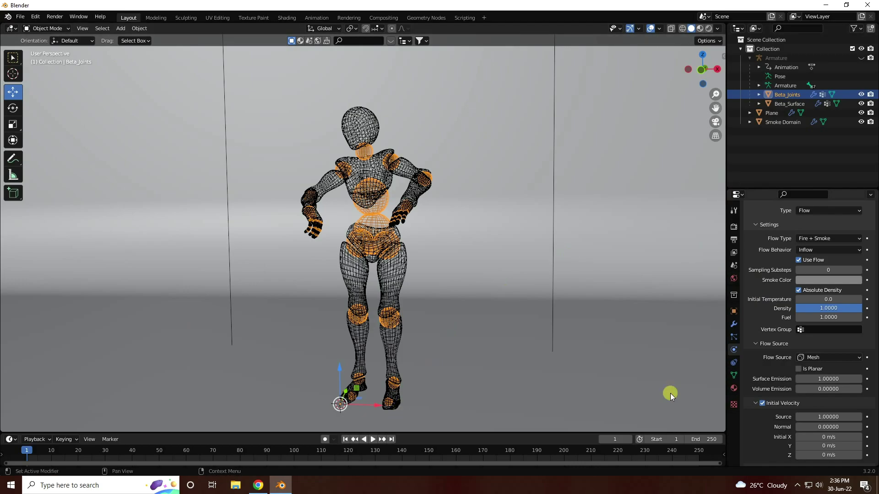
Select the Smoke Domain and bake all of its fluid simulation
left_click(776, 122)
scroll(774, 339, "down", 15)
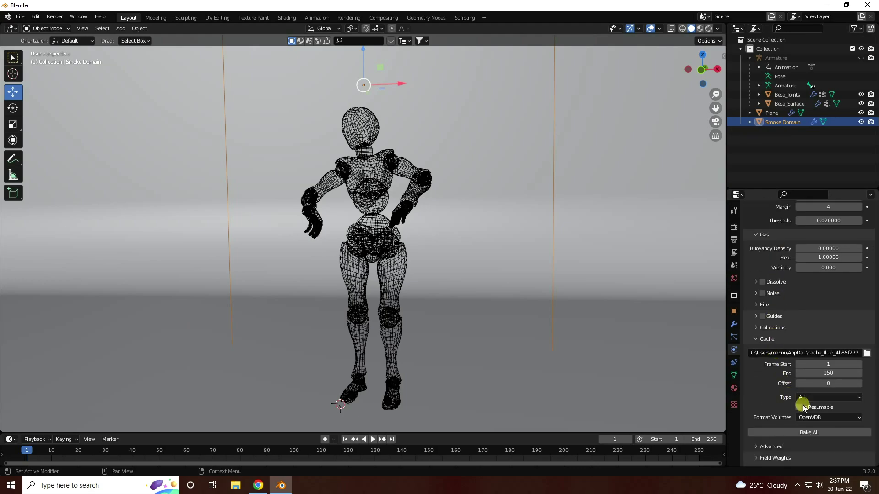
left_click(808, 433)
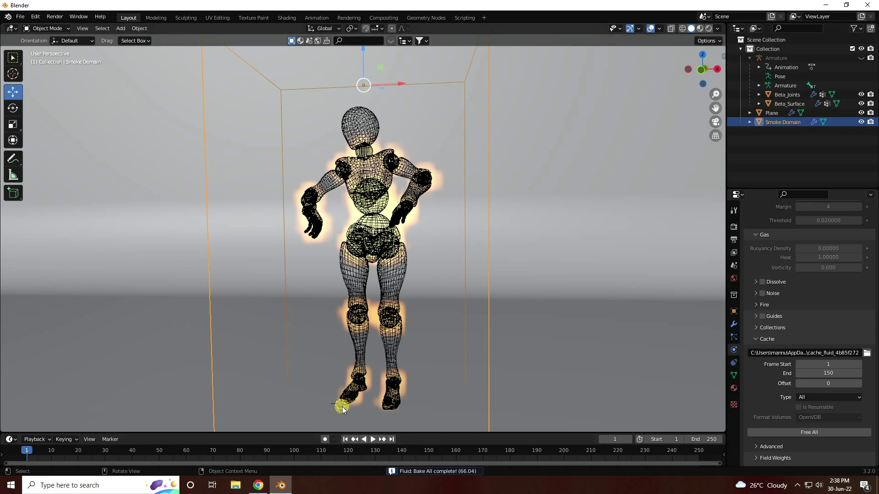
Play back the baked fire, scrubbing around frames 63, 144, 135 and 106 to review the flames
left_click(372, 440)
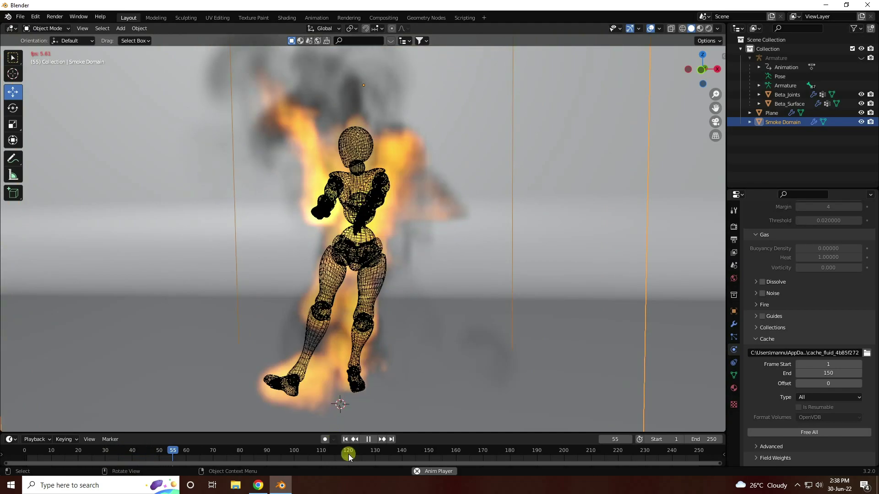
left_click(369, 439)
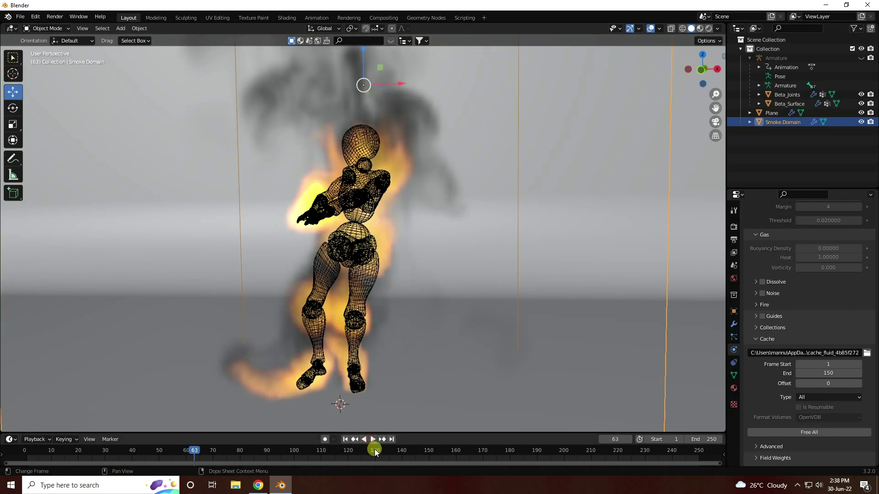
left_click(413, 450)
key("space")
left_click_drag(410, 451, 388, 451)
scroll(337, 254, "down", 3)
mouse_move(337, 253)
middle_mouse_down()
mouse_move(366, 252)
mouse_move(351, 253)
middle_mouse_up()
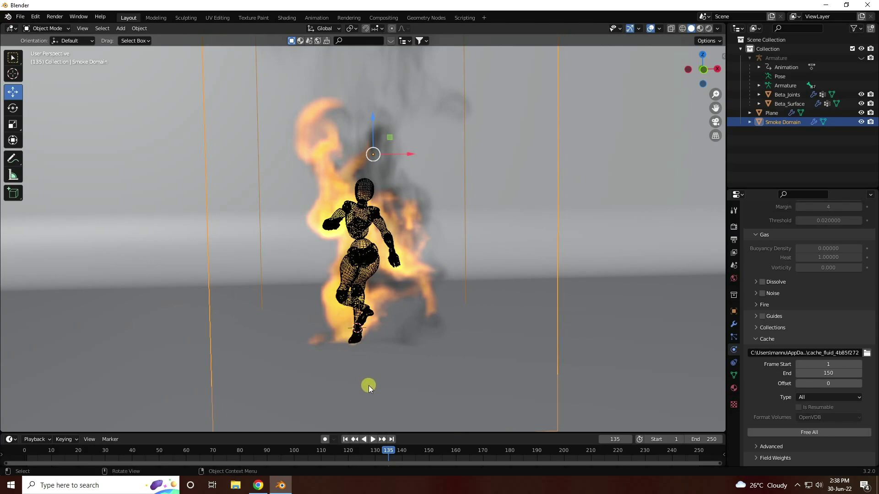
left_click_drag(358, 451, 309, 451)
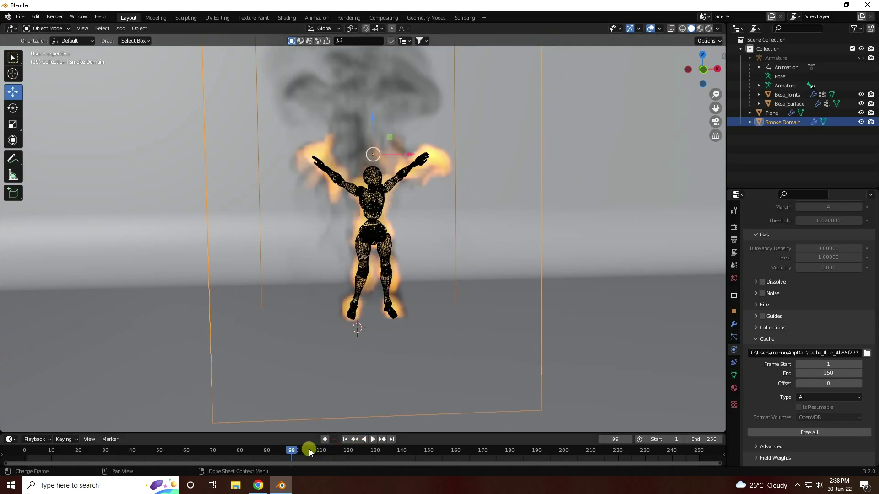
key("space")
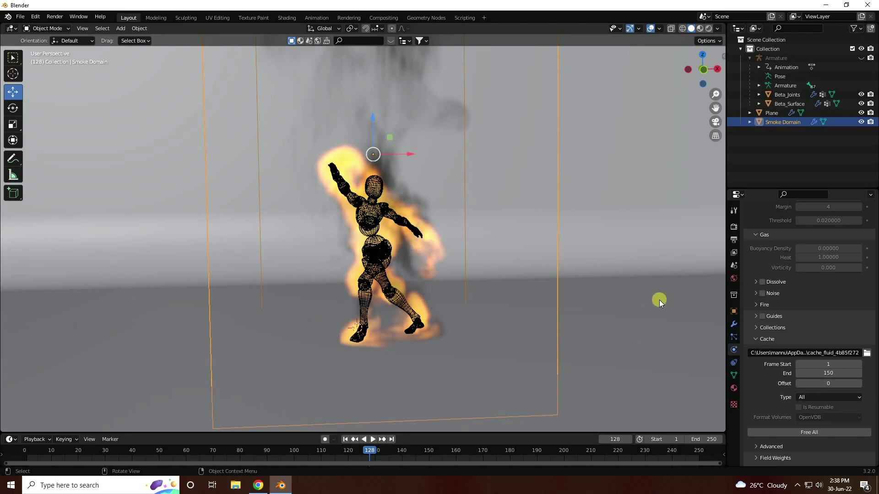
Set the World colour to an Environment Texture using artist_workshop_8k.exr from HDRi Images
left_click(732, 279)
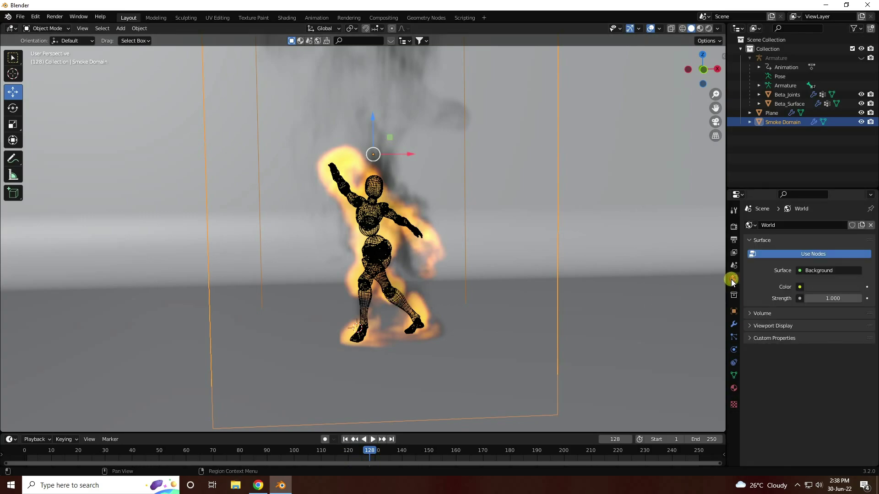
left_click(799, 287)
left_click(617, 327)
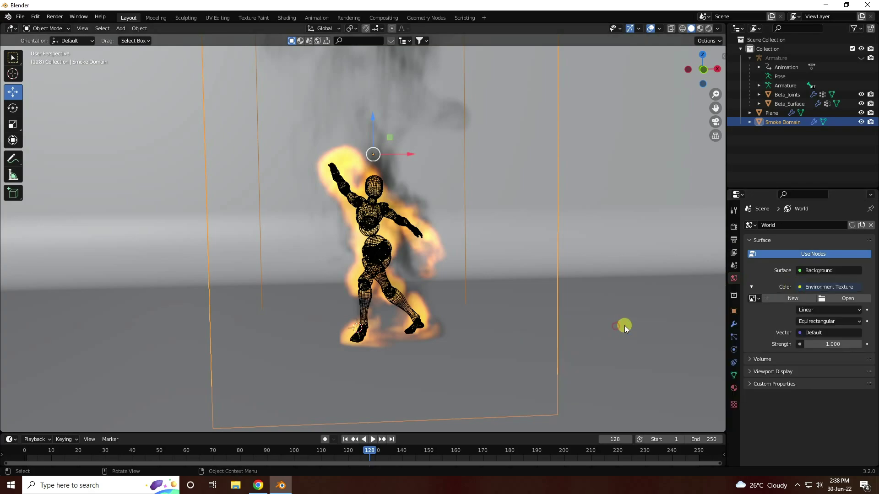
left_click(831, 299)
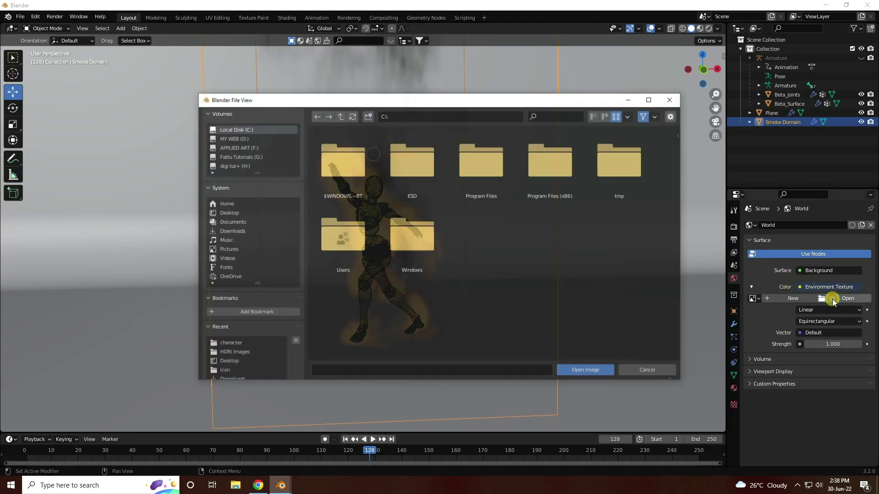
left_click(231, 353)
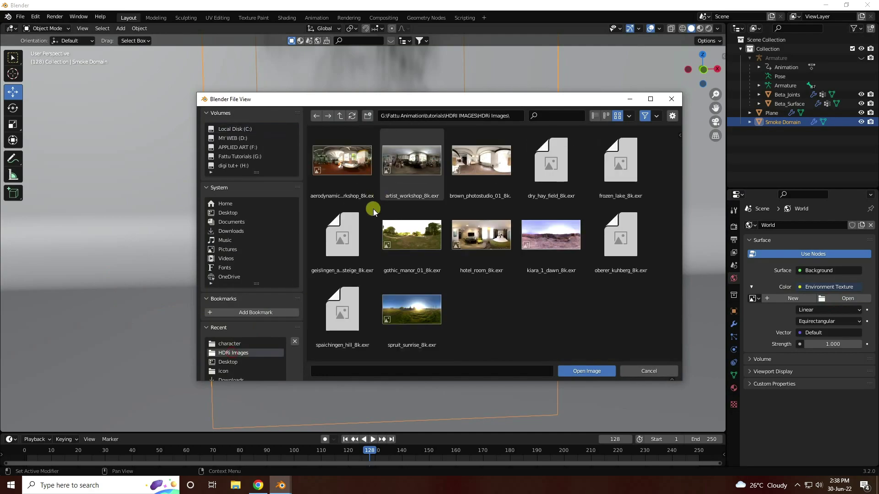
left_click(411, 169)
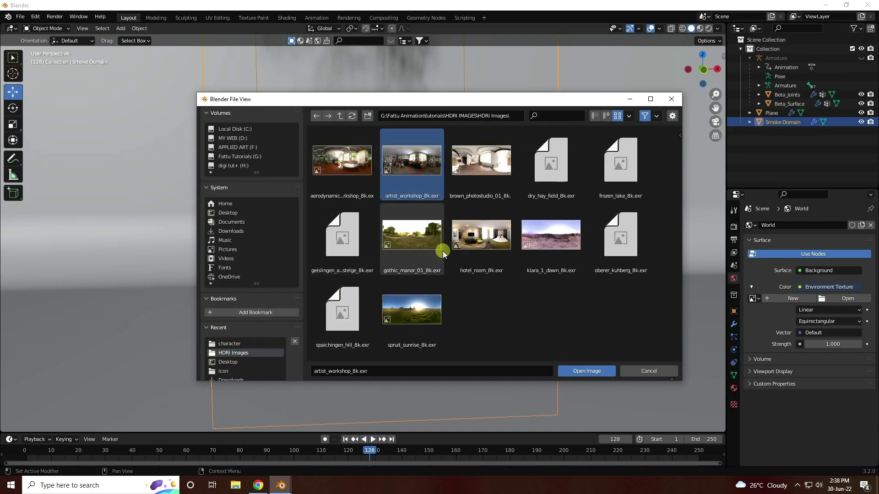
left_click(580, 370)
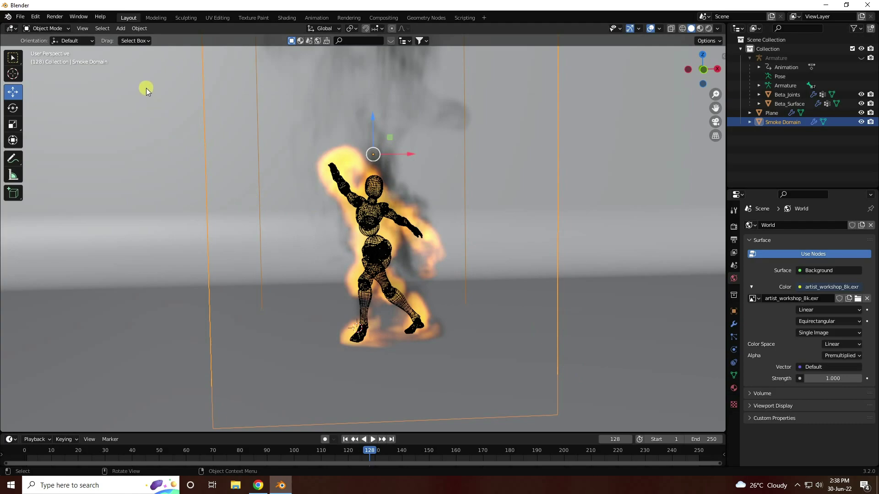
Give the floor Plane a new material, Material.001, with its Base Color darkened to black
left_click(144, 130)
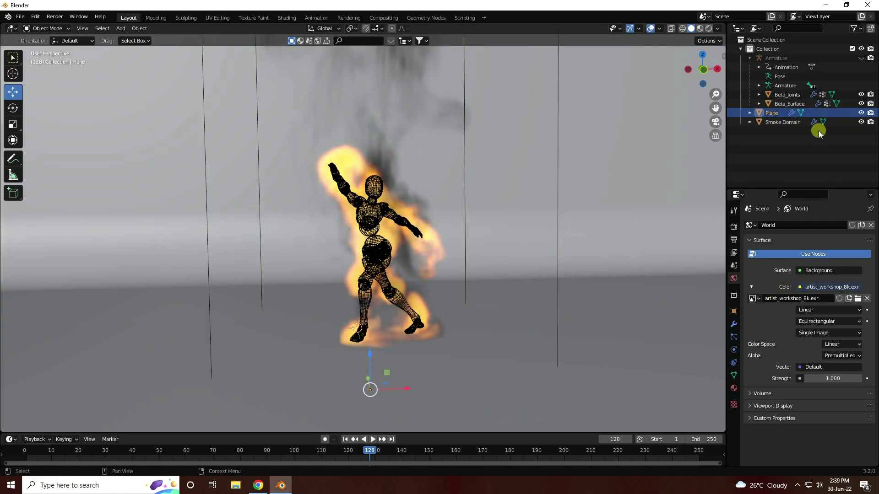
left_click(734, 388)
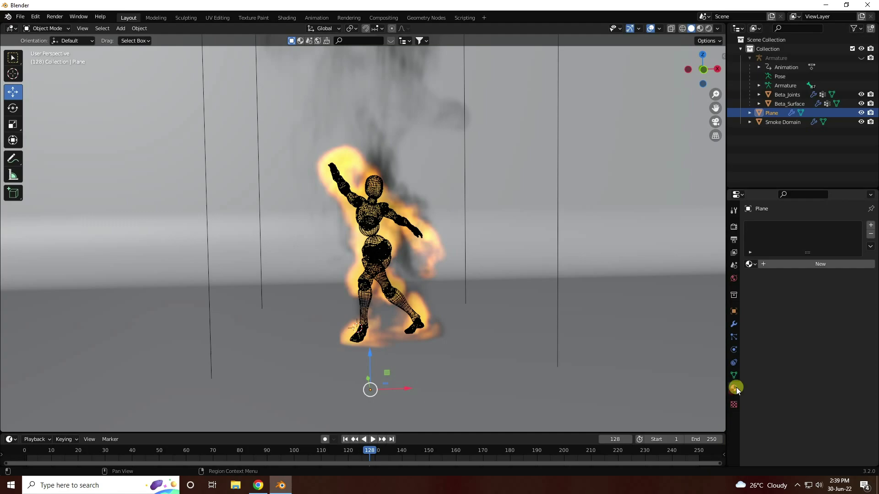
left_click(774, 268)
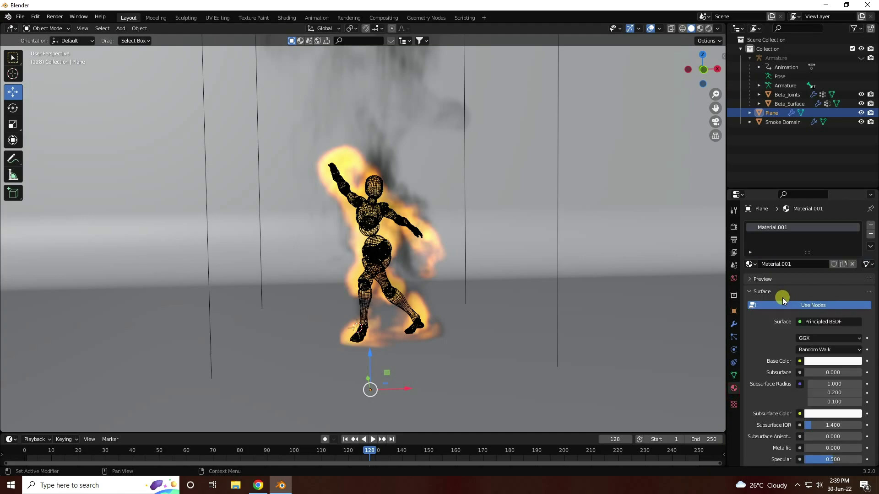
left_click(817, 361)
left_click(856, 263)
left_click_drag(858, 256, 855, 304)
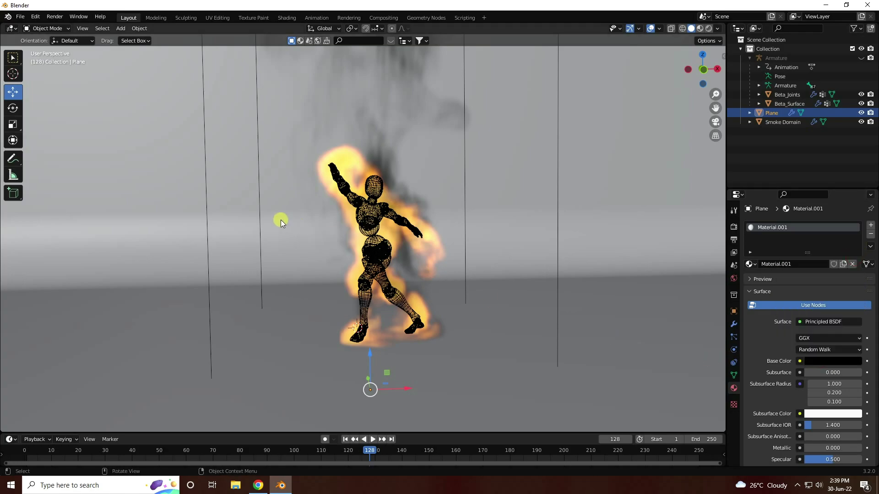
left_click(121, 28)
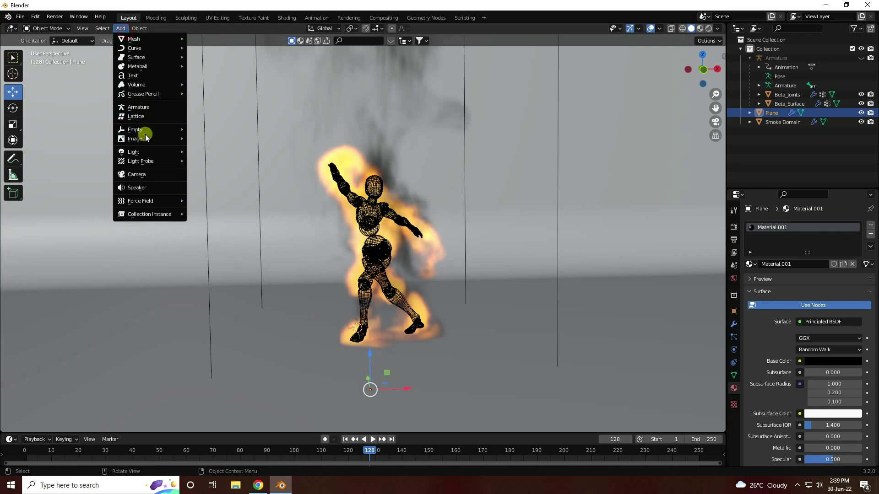
Add an Area light, move it left of the dancer and up, and tilt it toward the dancer
mouse_move(145, 152)
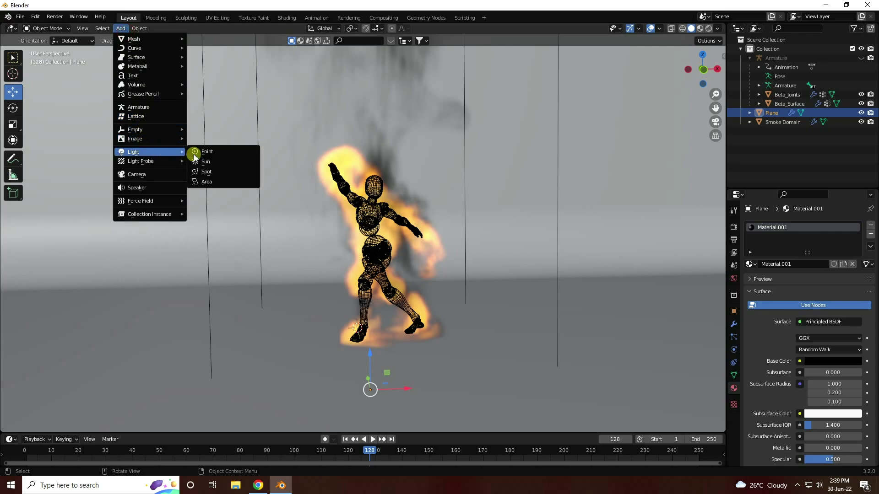
left_click(212, 182)
key("g")
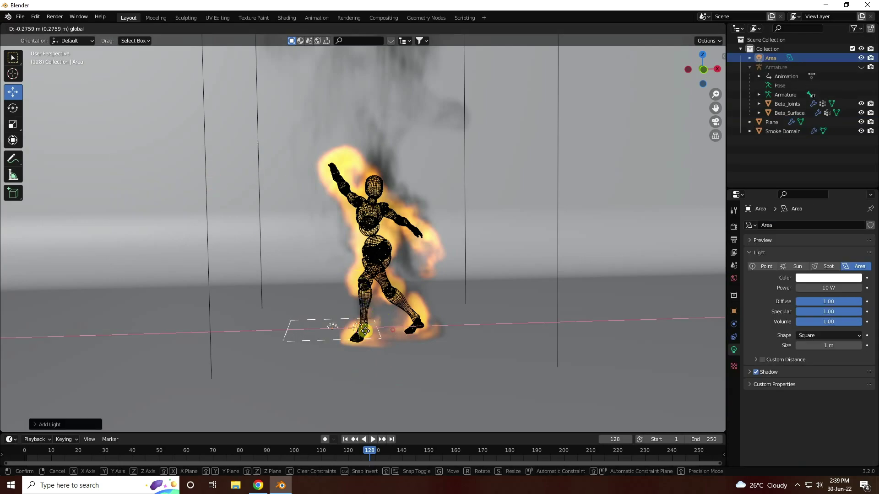
left_click(222, 317)
key("g")
key("z")
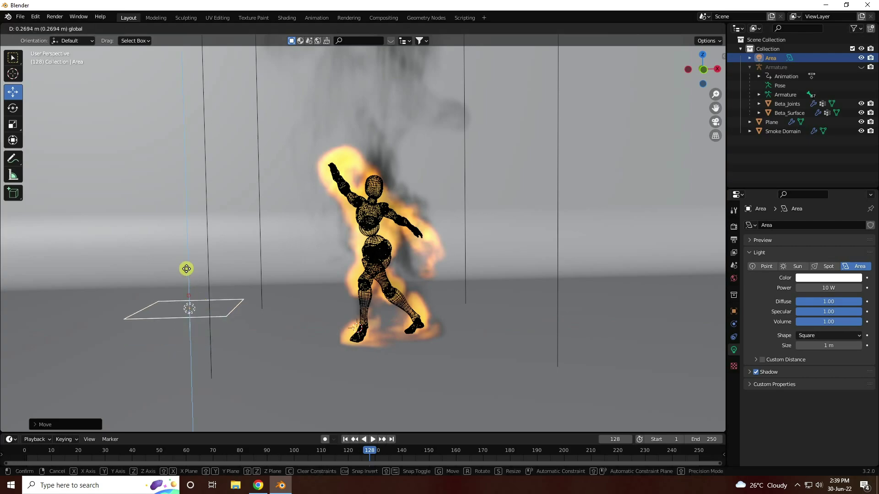
left_click(175, 194)
left_click(12, 108)
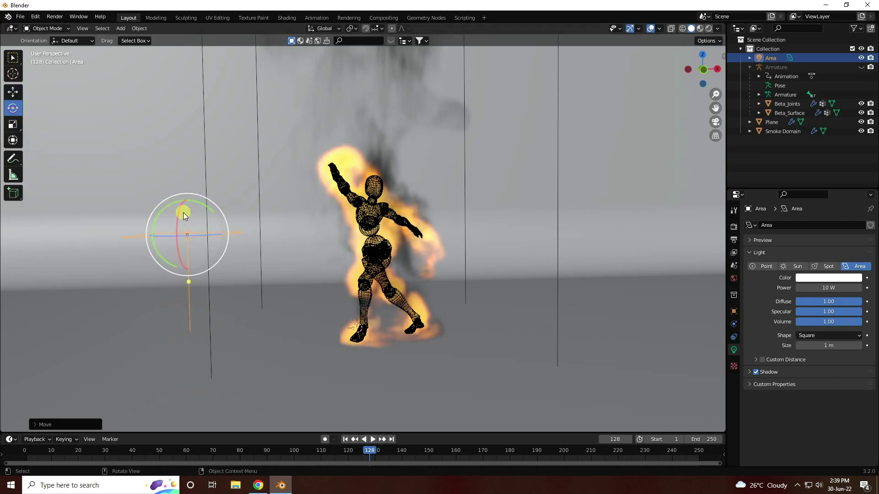
left_click_drag(199, 204, 146, 219)
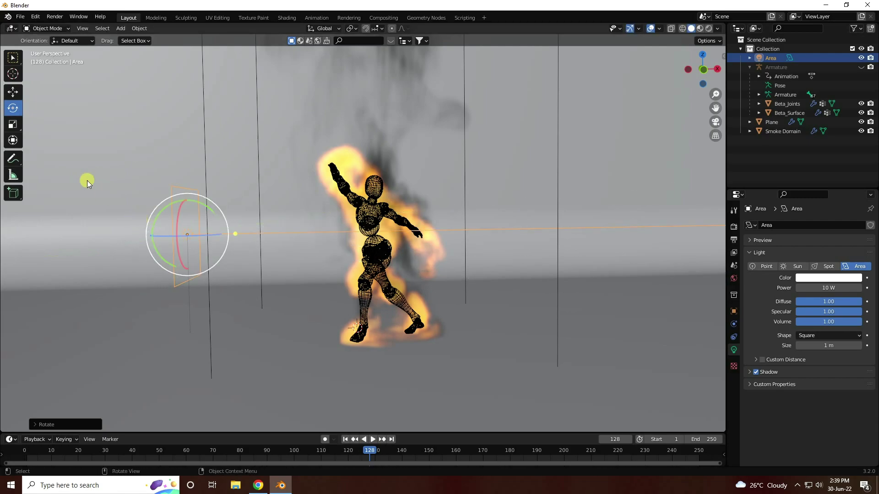
left_click(13, 93)
Set the area light's power to 600 W and its colour saturation to 1 for cyan-blue
left_click(824, 288)
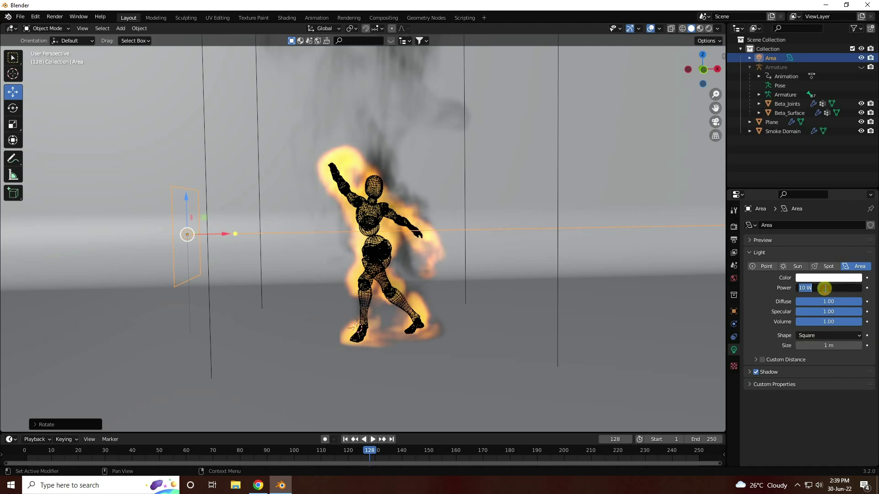
type("500")
key("Return")
left_click(824, 288)
key("Return")
left_click(814, 280)
left_click(806, 246)
type("0.600")
left_click(809, 256)
type("1")
key("Return")
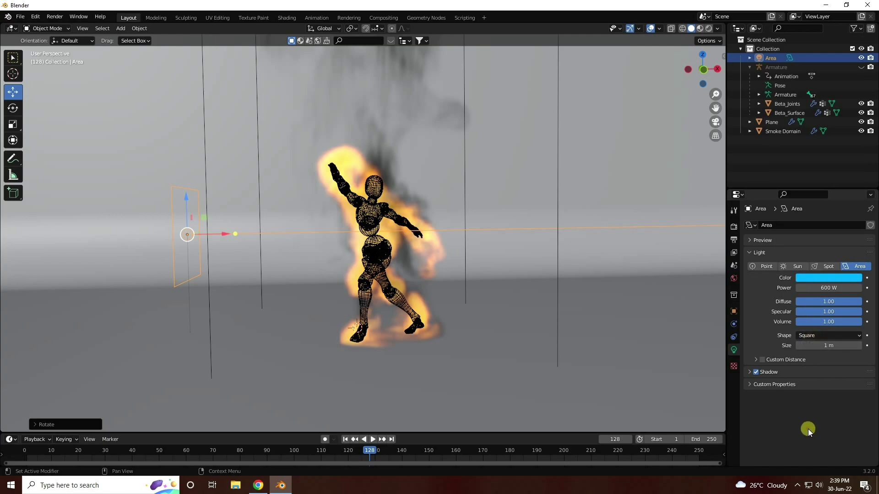
Copy and paste the light, then start moving the duplicate
left_click(770, 58)
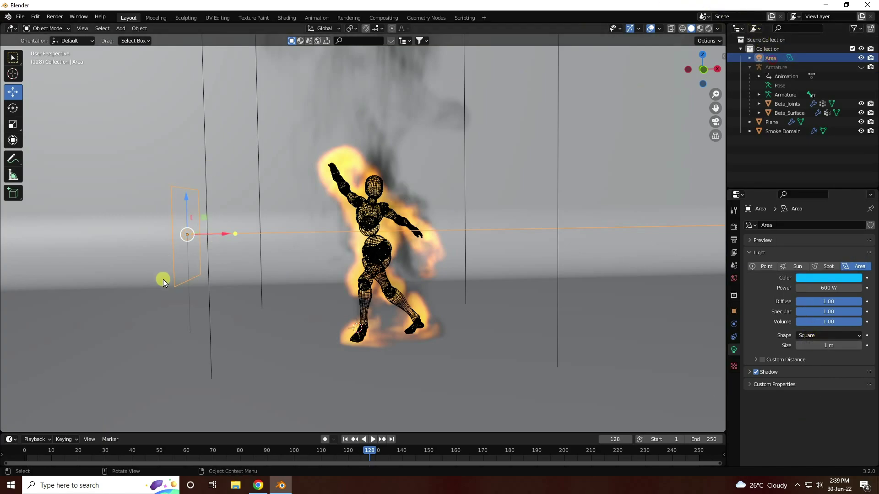
key("ctrl+c")
key("ctrl+v")
key("g")
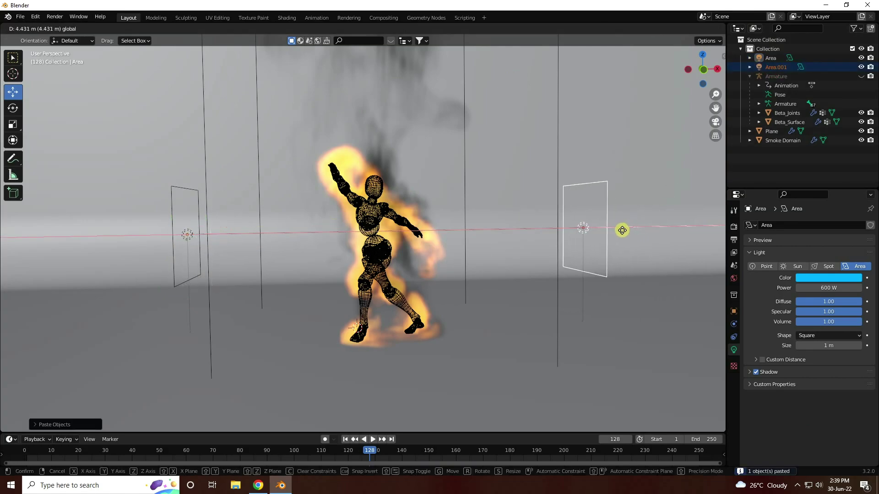
Place the light copy right of the dancer and rotate it to face the dancer
left_click(621, 229)
left_click(13, 108)
left_click_drag(551, 214, 638, 248)
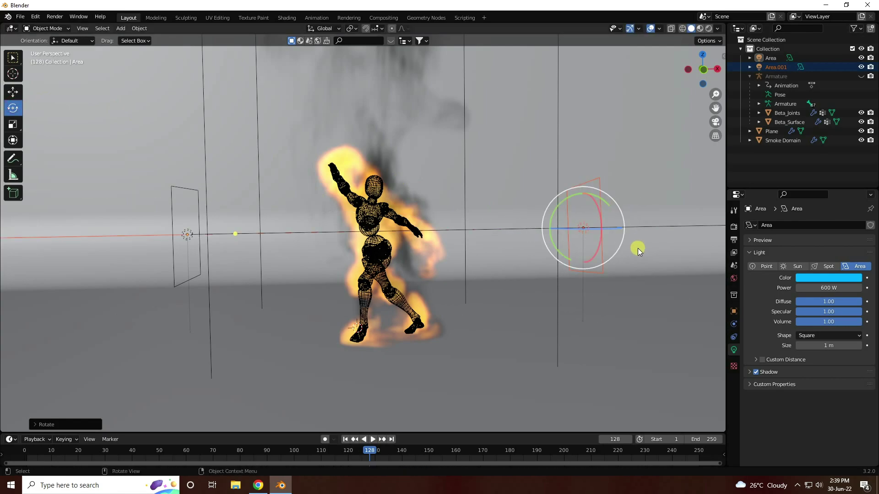
Set Area.001's colour hue to 0.024 to make it orange
left_click(778, 67)
left_click(813, 277)
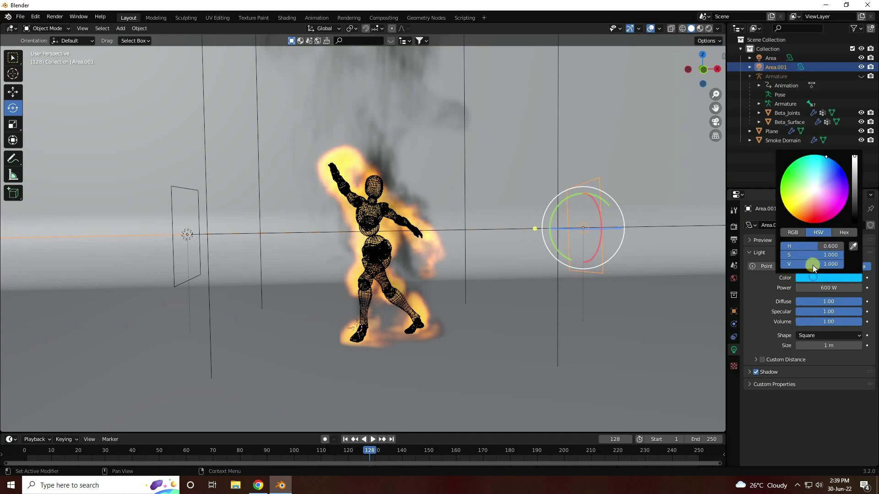
left_click(814, 242)
type("0.024")
key("Return")
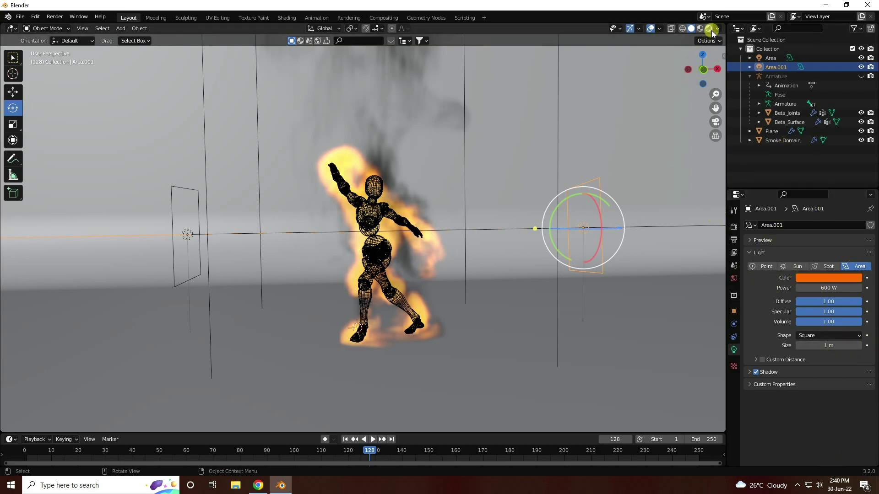
Switch the render engine to Cycles and set render and viewport max samples to 32
left_click(734, 226)
left_click(824, 225)
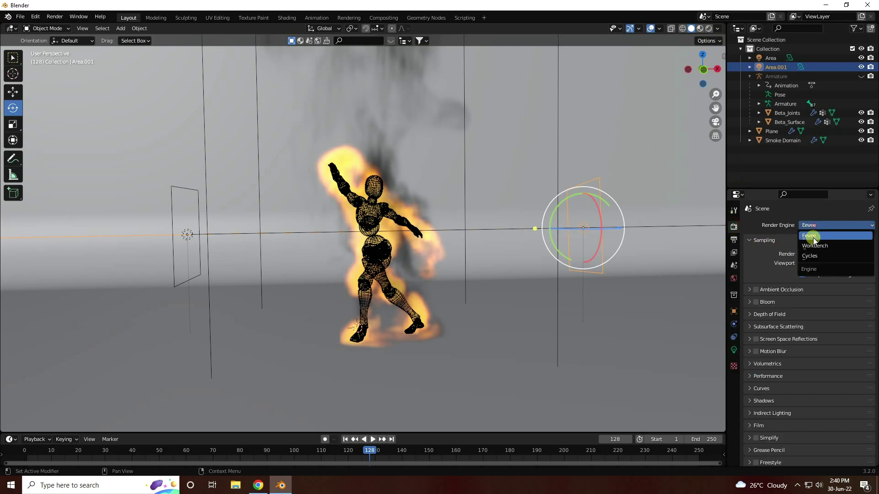
left_click(811, 255)
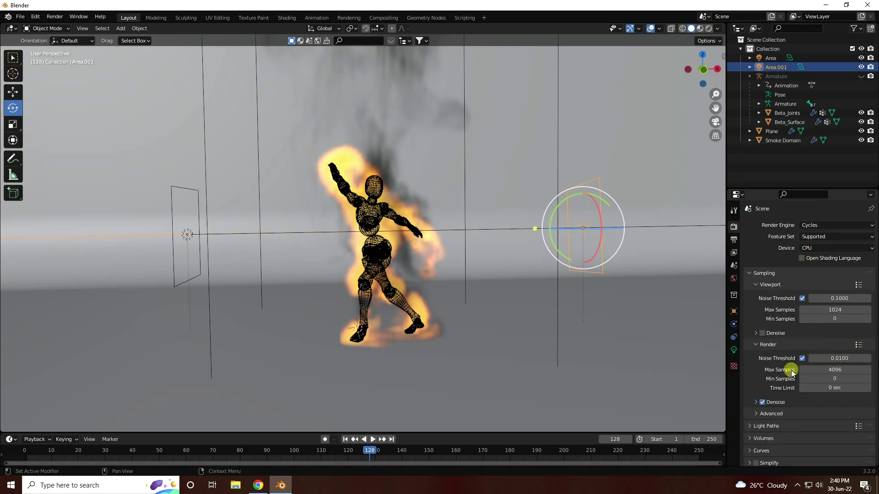
left_click(834, 370)
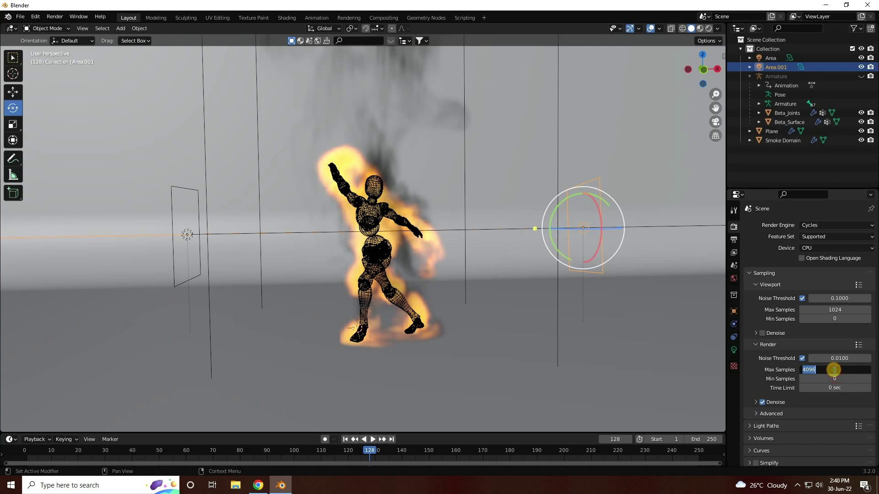
key("Return")
left_click(830, 310)
type("32")
key("Return")
Add a camera and look through it
left_click(121, 28)
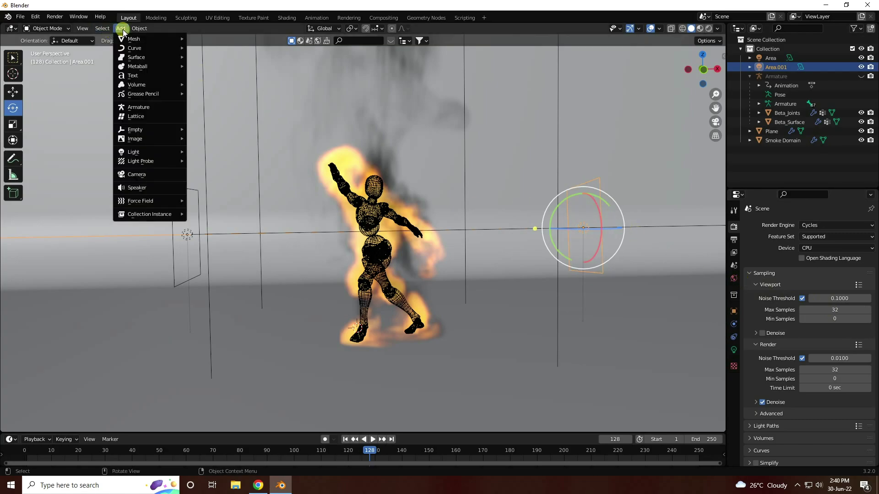
left_click(148, 174)
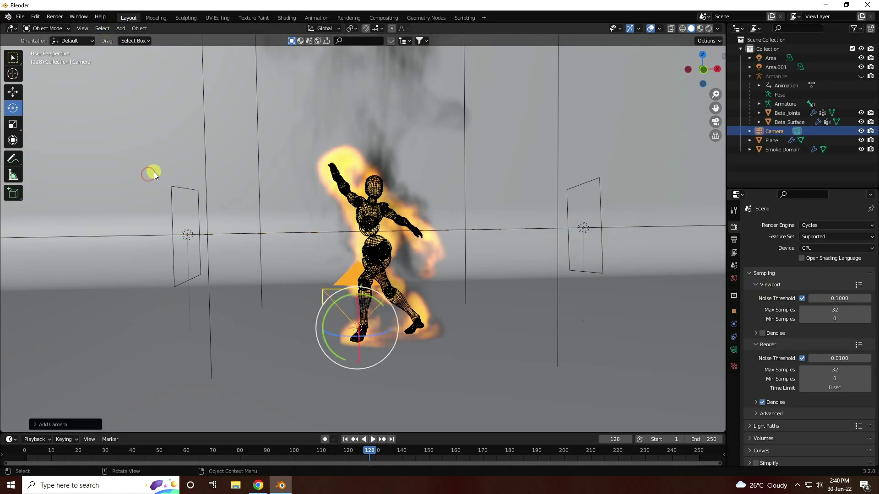
key("KP_0")
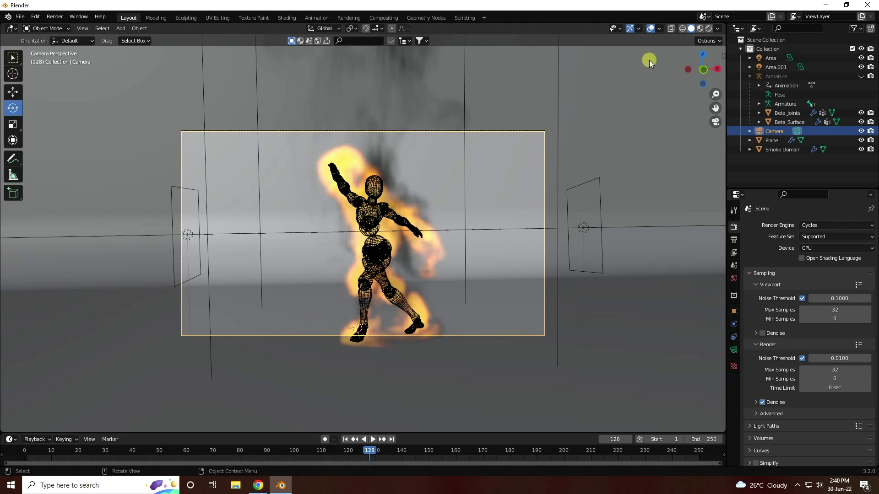
Set the camera's rotation to 90°, 0°, 0°
left_click(734, 311)
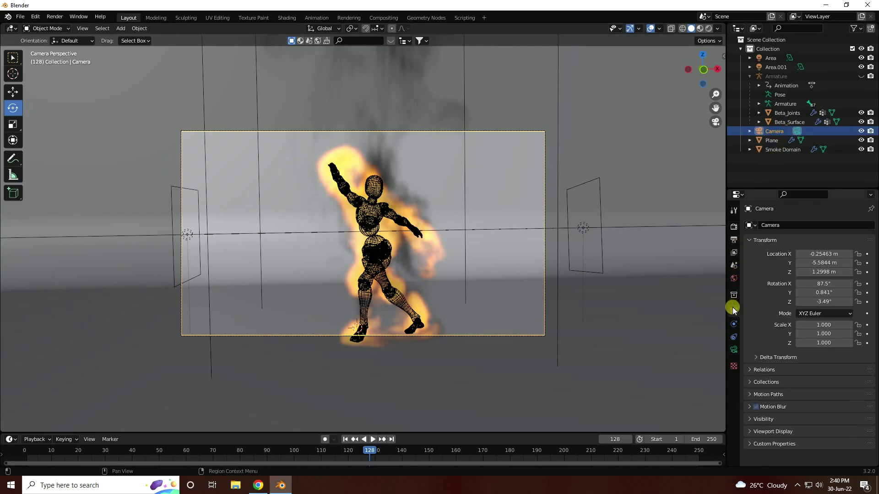
left_click(818, 286)
type("90")
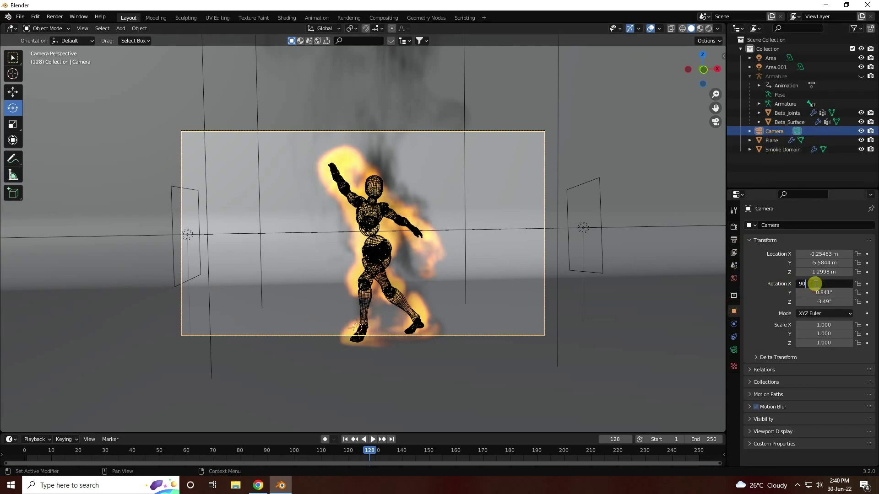
key("Return")
left_click(817, 292)
type("0")
key("Return")
left_click(817, 300)
type("0")
key("Return")
Set the camera's location to X 0, Y -7.5 m, Z 1 m
left_click(824, 254)
type("0")
mouse_move(822, 264)
left_mouse_down()
mouse_move(798, 261)
mouse_move(737, 288)
mouse_move(836, 265)
mouse_move(815, 270)
mouse_move(818, 264)
left_mouse_up()
double_click(825, 273)
type("1")
key("Return")
left_click(825, 264)
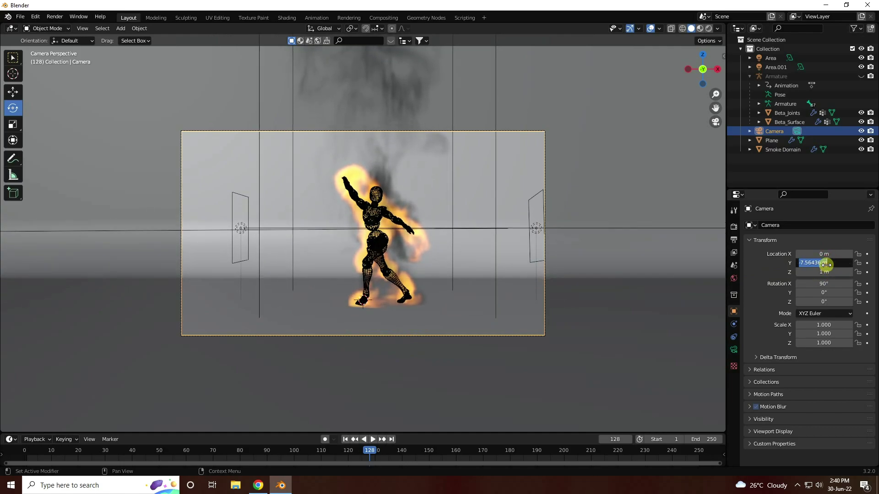
key("BackSpace")
type("-7.5")
key("Return")
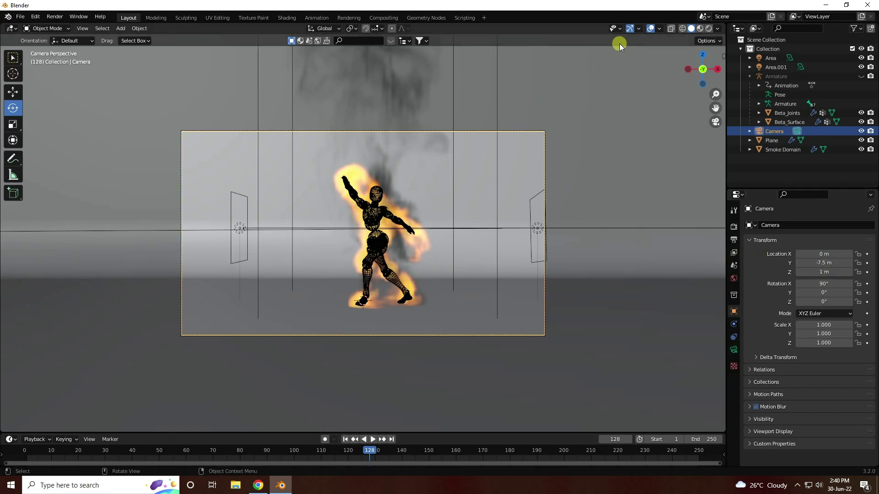
Preview the fire in Rendered shading, return to Solid, and select the Smoke Domain
left_click(709, 29)
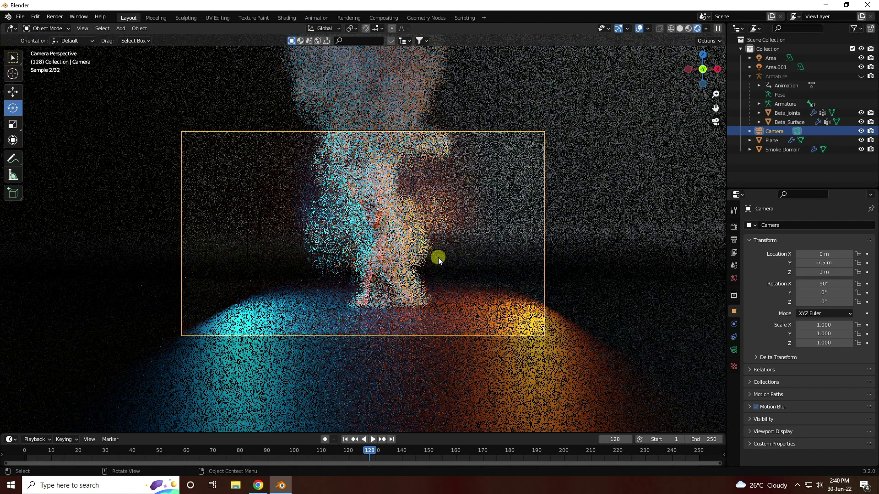
scroll(386, 157, "up", 3)
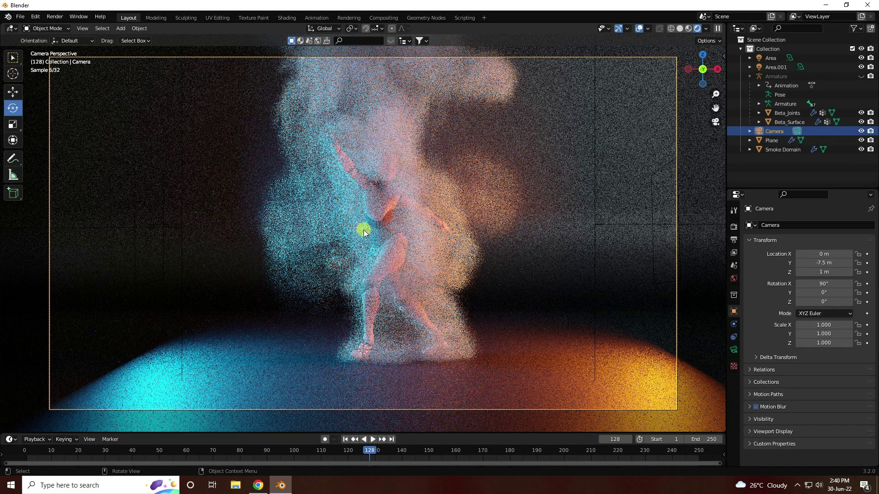
left_click(679, 29)
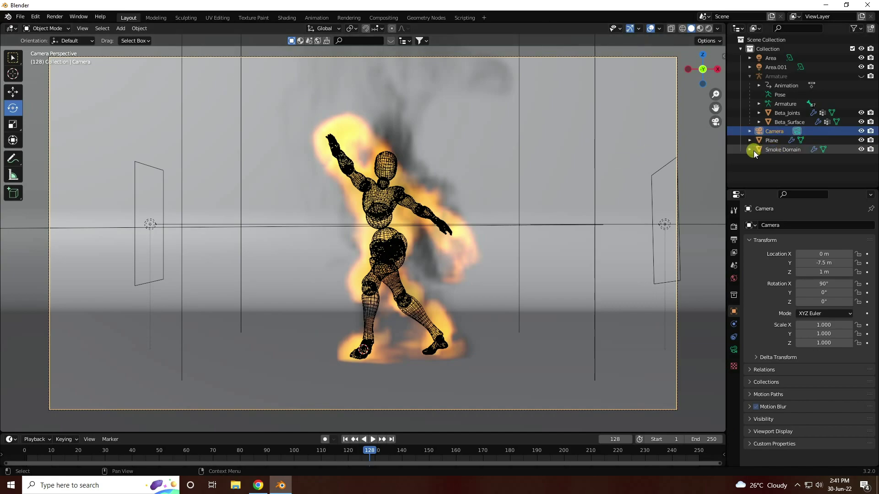
left_click(776, 150)
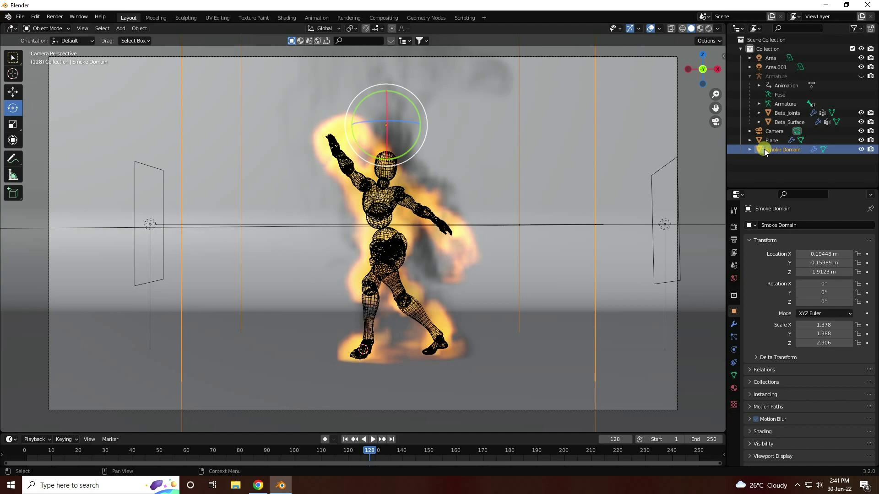
In the Shading workspace, insert an Add Shader node onto the domain's volume link
left_click(287, 18)
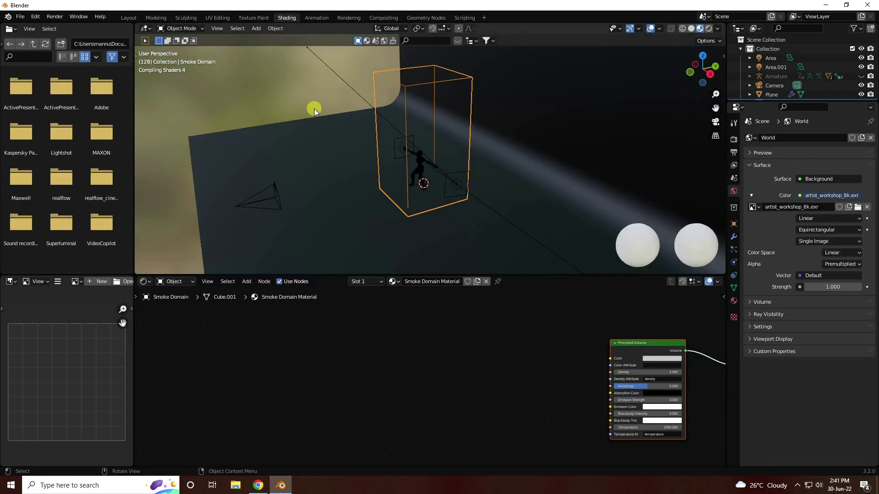
key("KP_0")
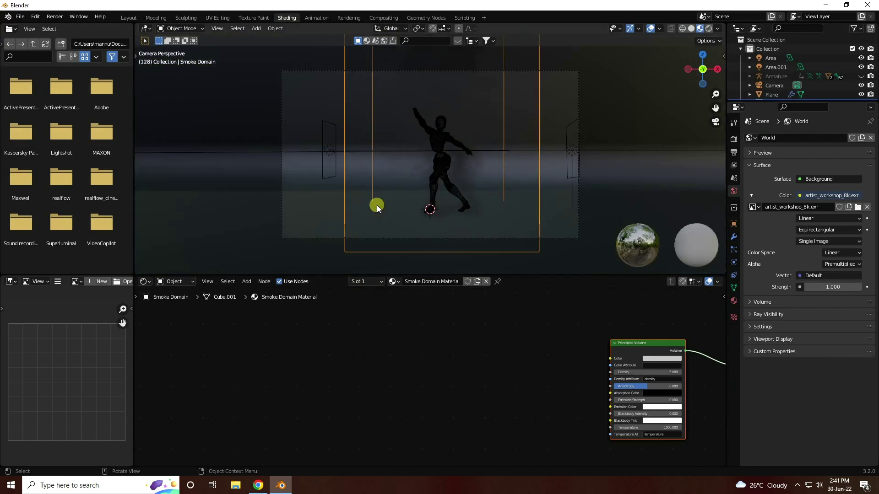
key("Home")
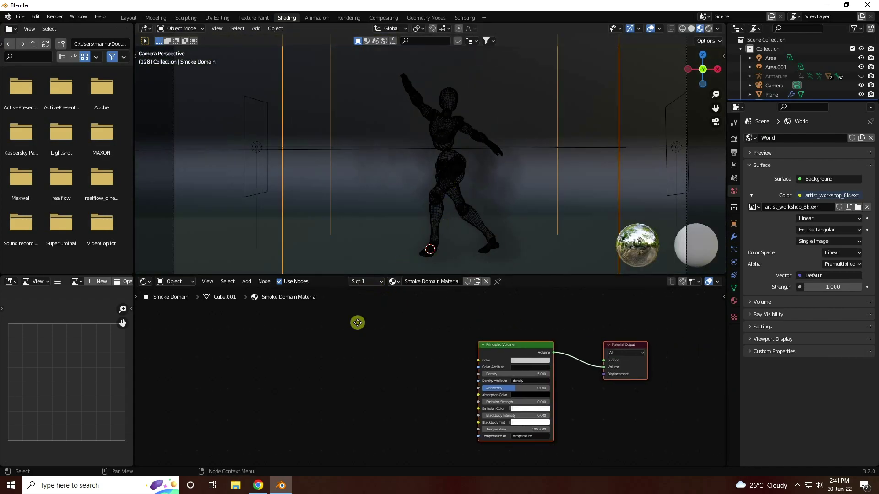
scroll(392, 346, "down", 2)
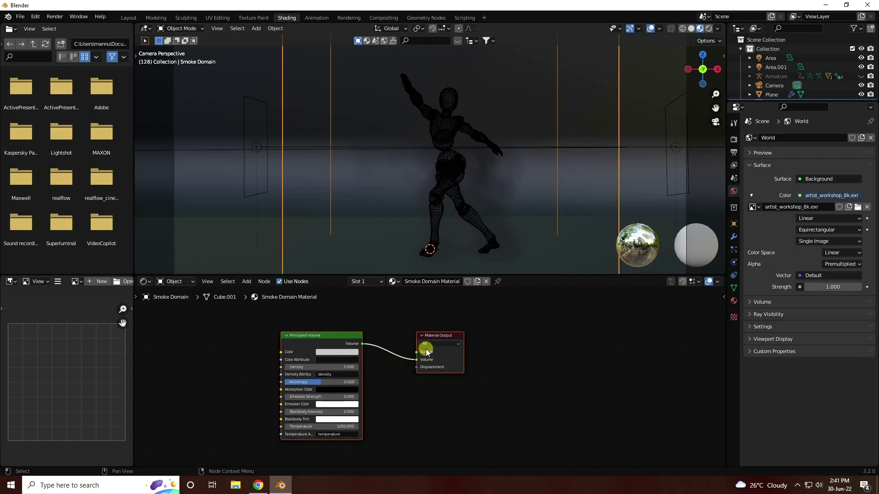
left_click_drag(432, 340, 572, 335)
left_click(246, 281)
left_click(258, 289)
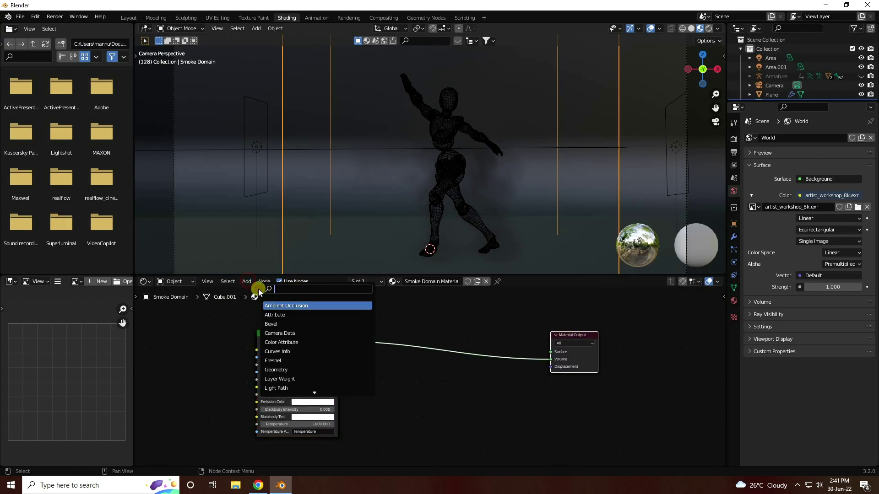
type("add")
left_click(284, 320)
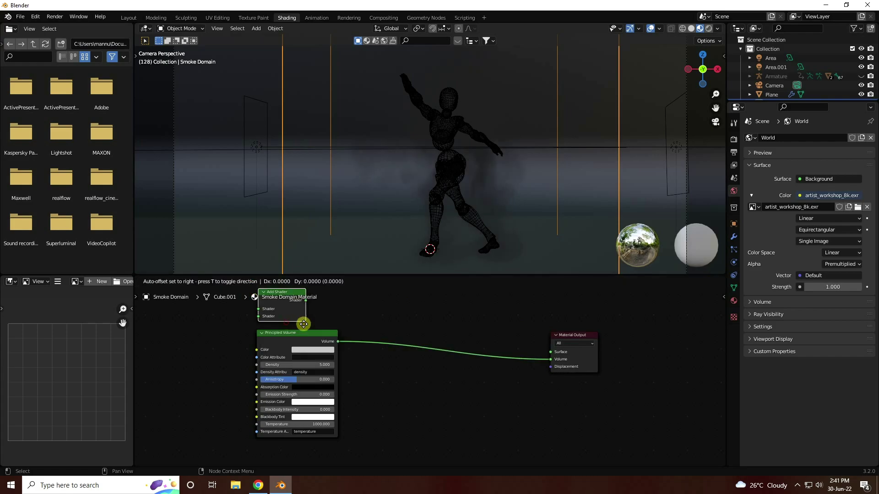
left_click_drag(617, 405, 578, 398)
Add an Emission node and connect it to Add Shader's second Shader input
middle_click_drag(332, 402, 232, 286)
left_click(246, 282)
left_click(254, 292)
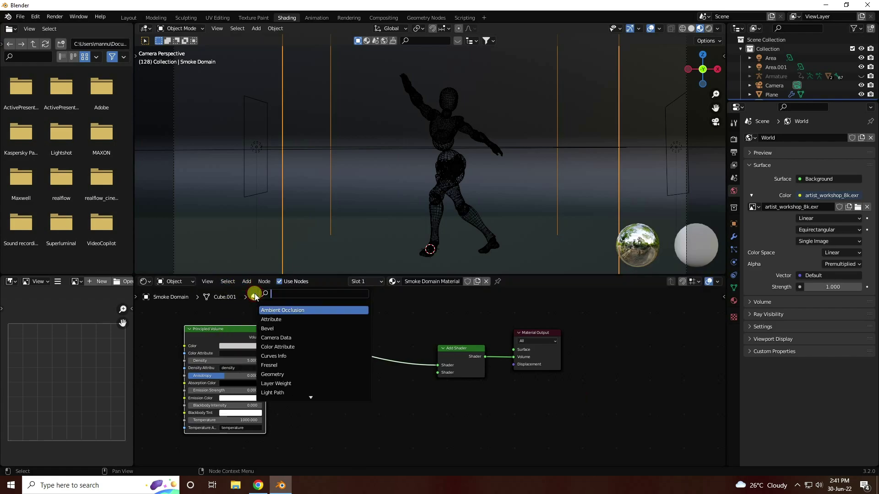
type("emission")
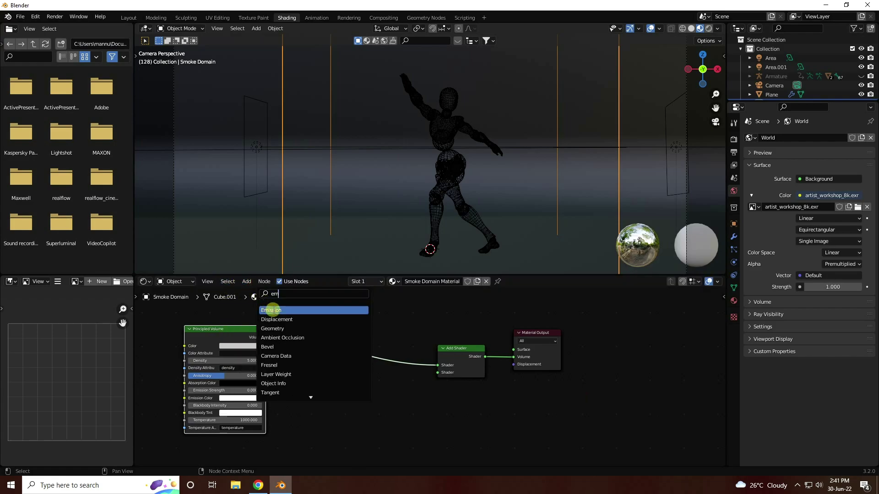
left_click(270, 309)
left_click(414, 408)
scroll(427, 385, "up", 3)
left_click_drag(402, 384, 440, 371)
middle_click_drag(429, 389, 465, 406)
Add an Attribute node feeding its Color into the Emission Strength
left_click(246, 281)
left_click(257, 293)
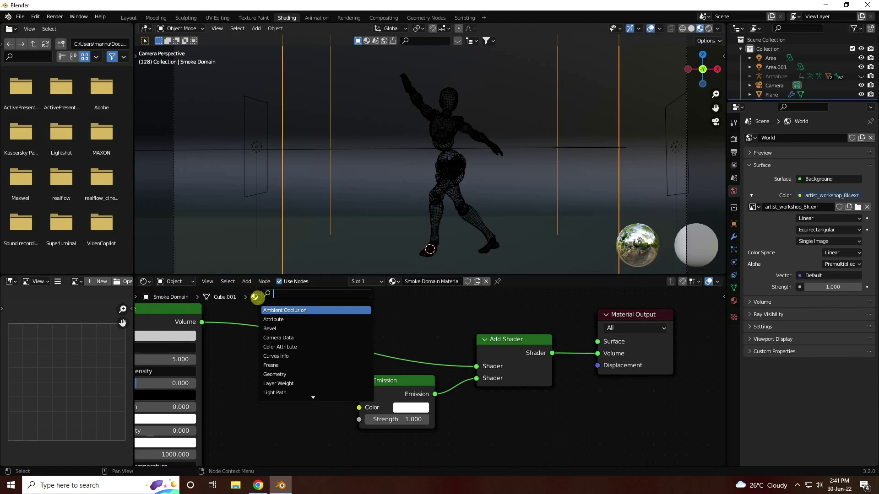
left_click(265, 319)
left_click(230, 393)
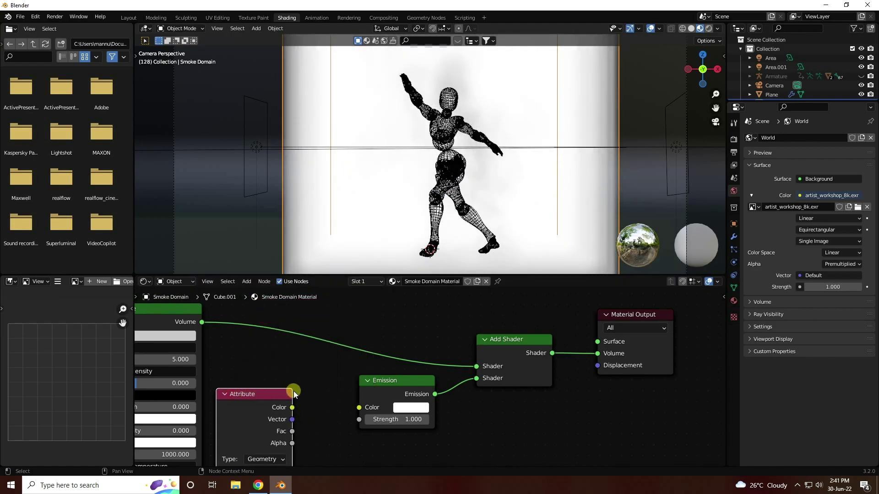
left_click_drag(292, 407, 360, 419)
Rearrange the nodes and insert a Vector Math Add node between Attribute and Emission
scroll(347, 428, "down", 2)
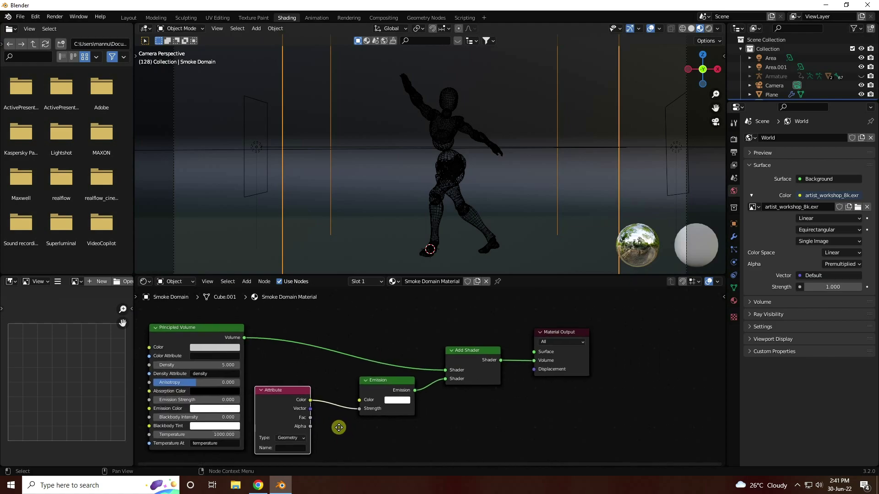
scroll(346, 418, "down", 2)
left_click_drag(521, 338, 551, 334)
left_click_drag(485, 355, 524, 341)
left_click_drag(409, 373, 446, 367)
scroll(480, 363, "up", 2)
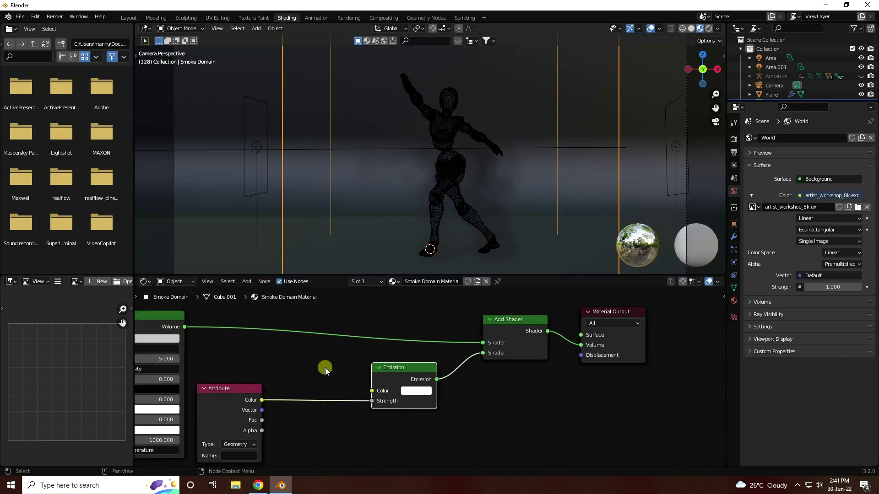
left_click(246, 281)
left_click(254, 294)
type("vec")
left_click(285, 310)
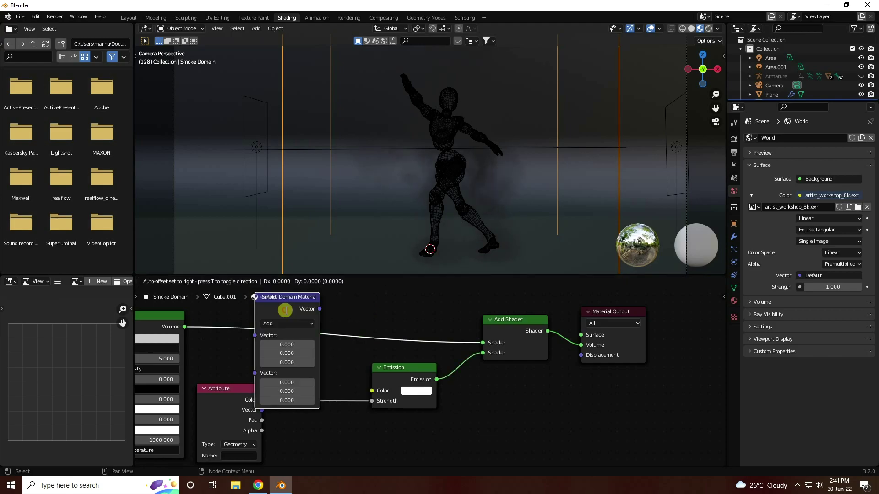
left_click(314, 370)
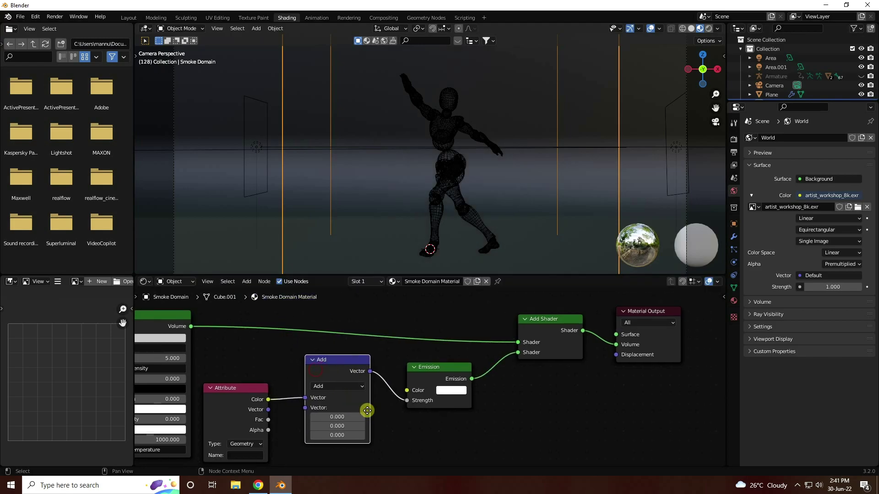
mouse_move(457, 401)
middle_mouse_down()
mouse_move(383, 399)
mouse_move(467, 389)
middle_mouse_up()
Make the smoke domain's emission colour orange with hue 0.024 and saturation 1
left_click(473, 393)
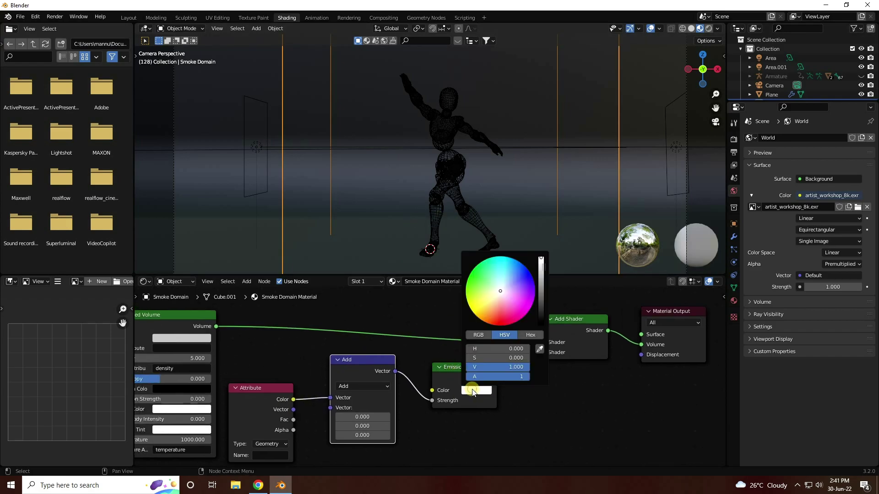
left_click(484, 351)
left_click(484, 351)
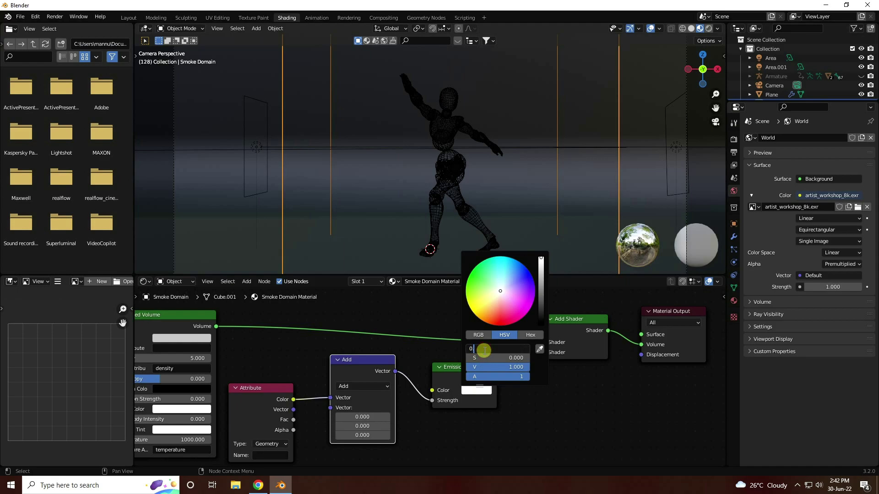
type("24")
key("Return")
left_click(482, 358)
type("1")
key("Return")
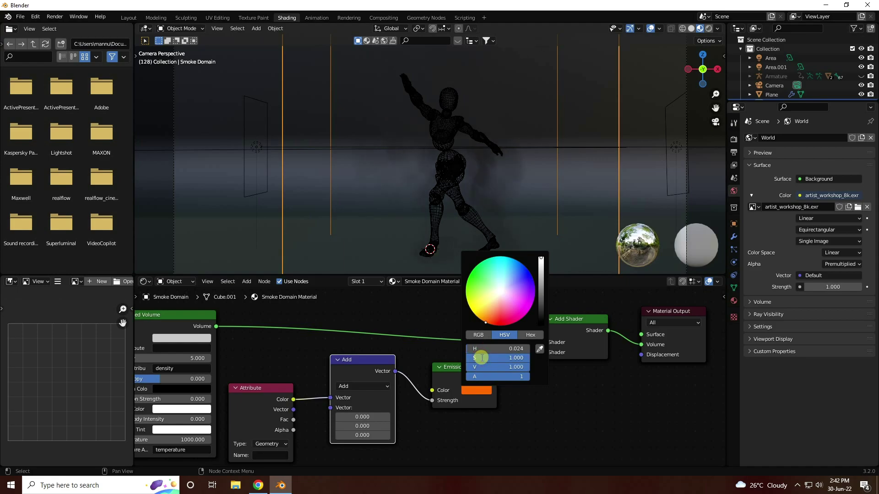
left_click(471, 424)
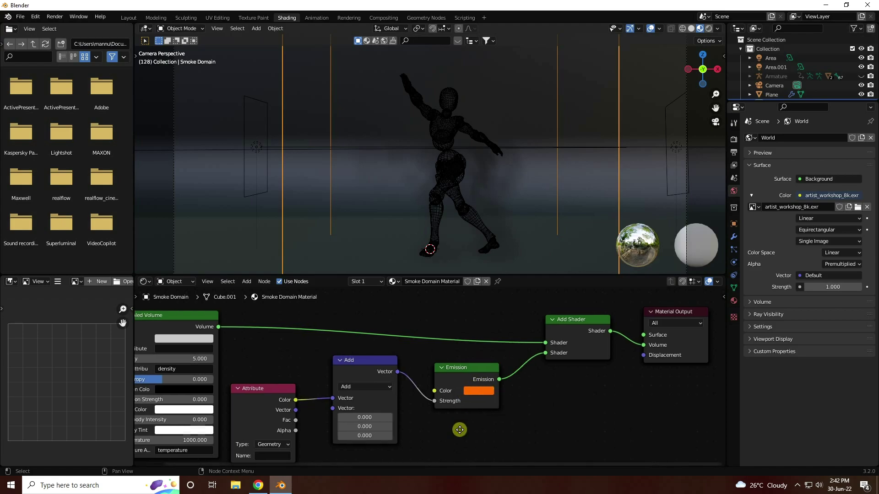
Change the Vector Math node feeding emission strength from Add to Scale
middle_click_drag(398, 414, 493, 412)
left_click(446, 383)
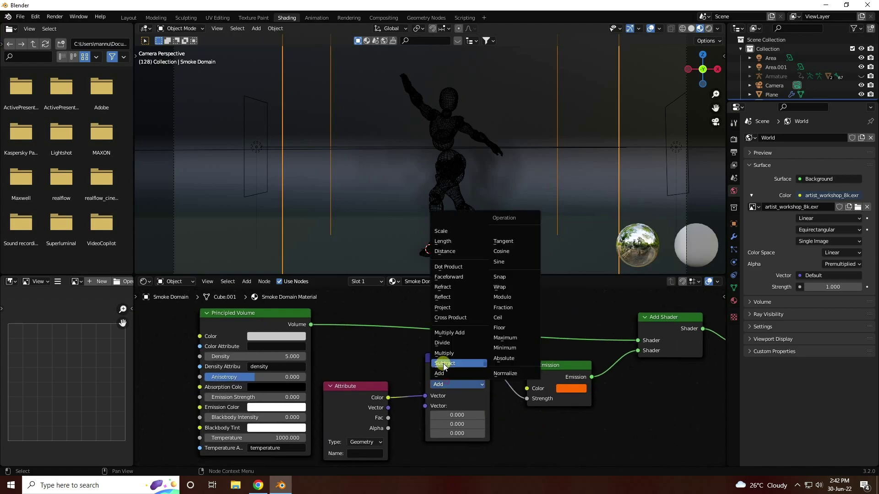
left_click(442, 234)
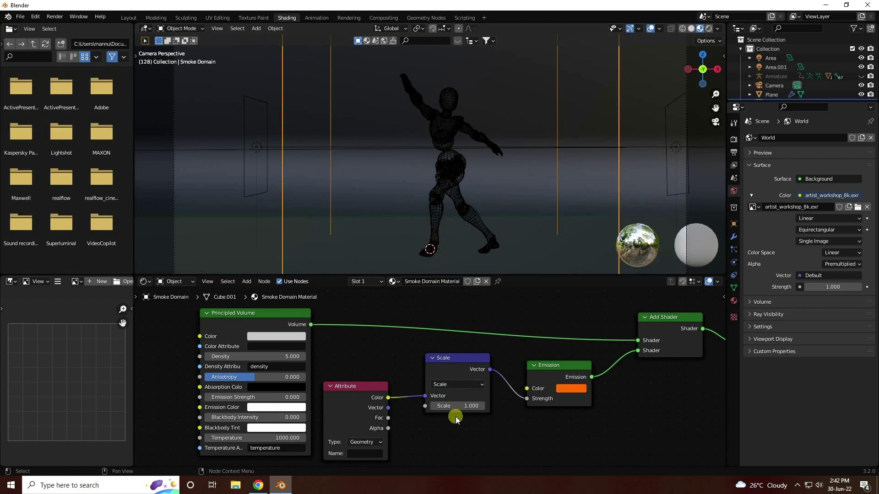
middle_click_drag(427, 433, 443, 420)
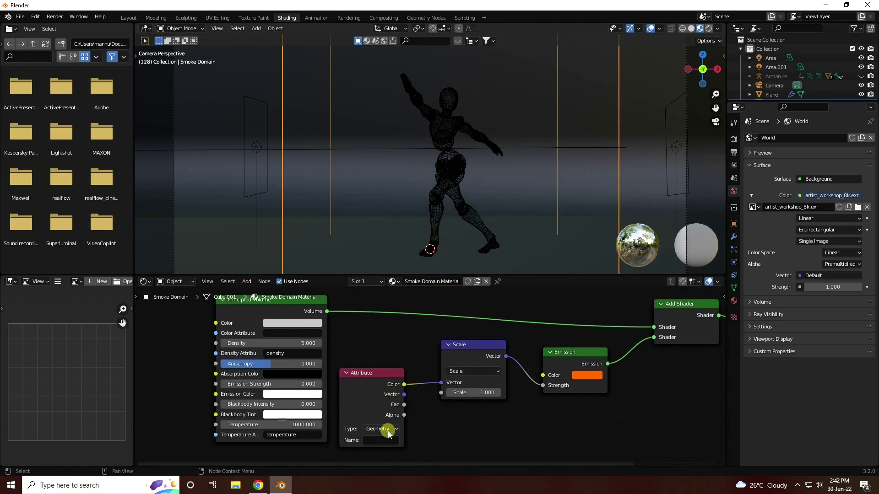
Turn on rendered viewport shading and set the Attribute node's name to 'flame'
left_click(709, 28)
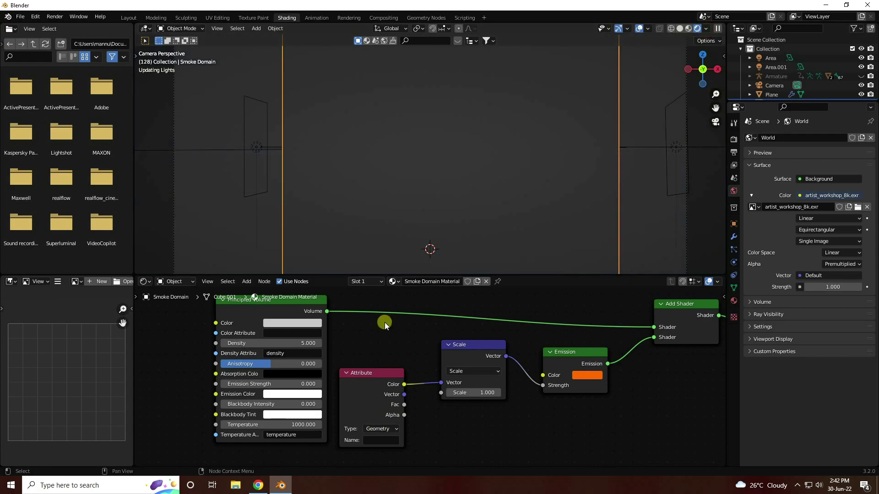
left_click(374, 441)
type("flame")
key("Return")
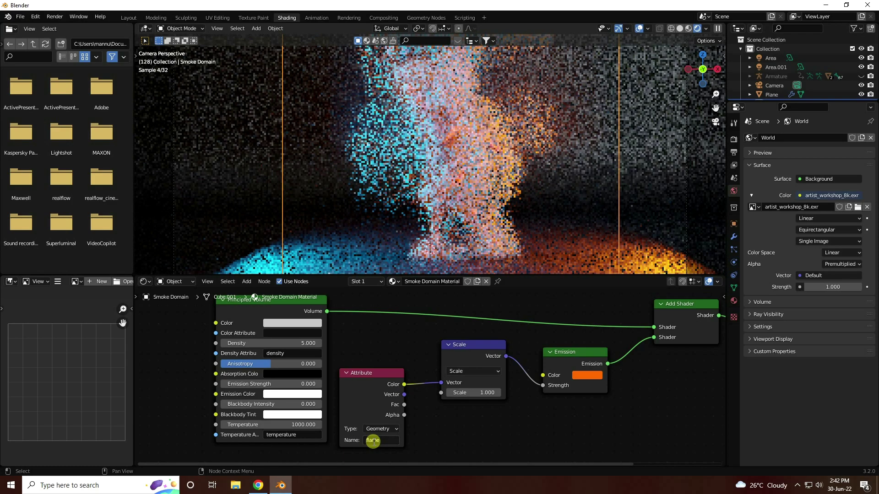
Set the Scale node's factor to 30 and resize the viewport/node editor border
middle_click_drag(515, 427, 477, 442)
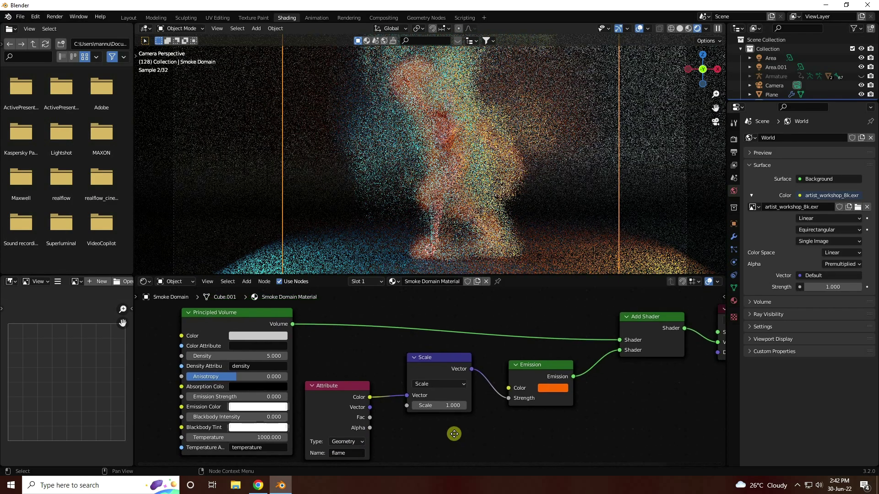
left_click(419, 405)
type("30")
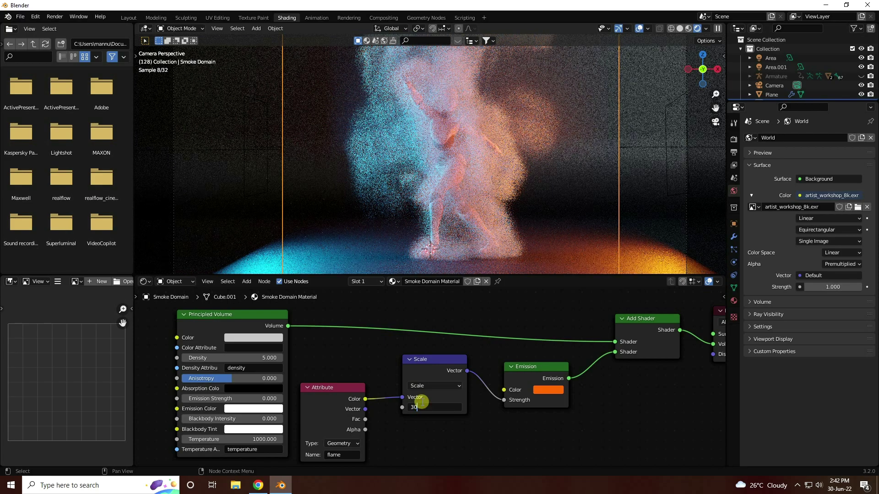
key("Return")
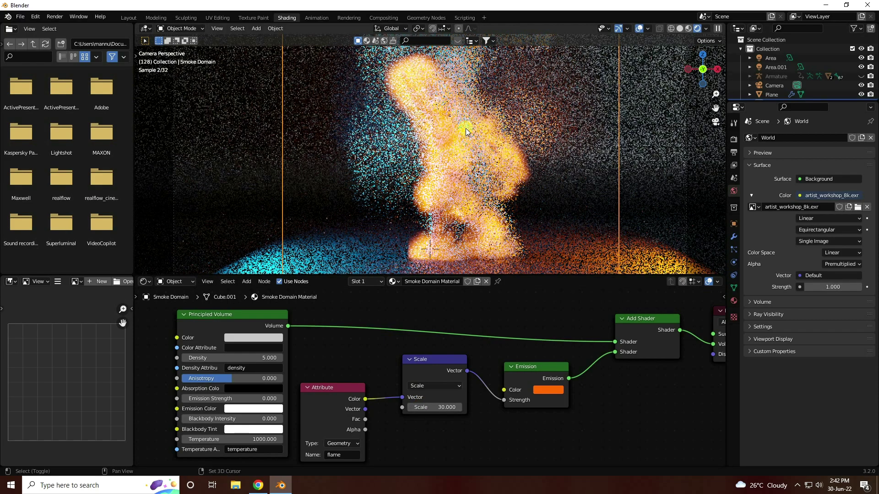
left_click_drag(338, 275, 324, 433)
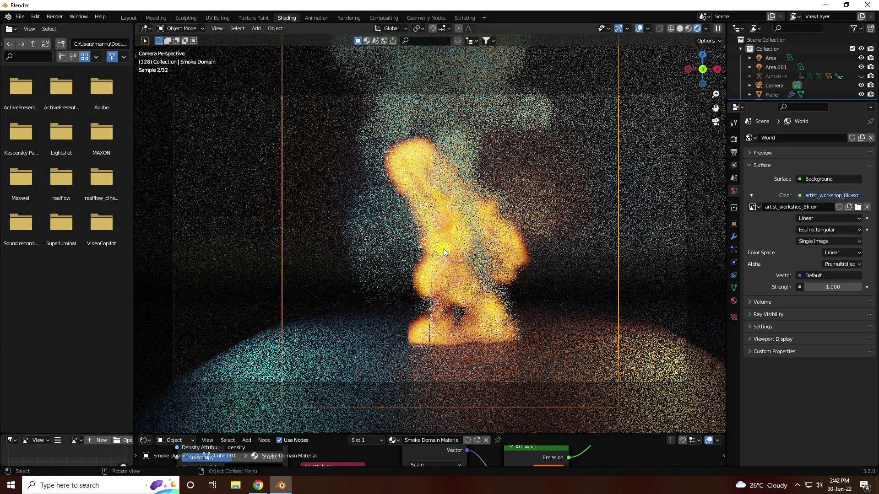
left_click_drag(338, 433, 337, 366)
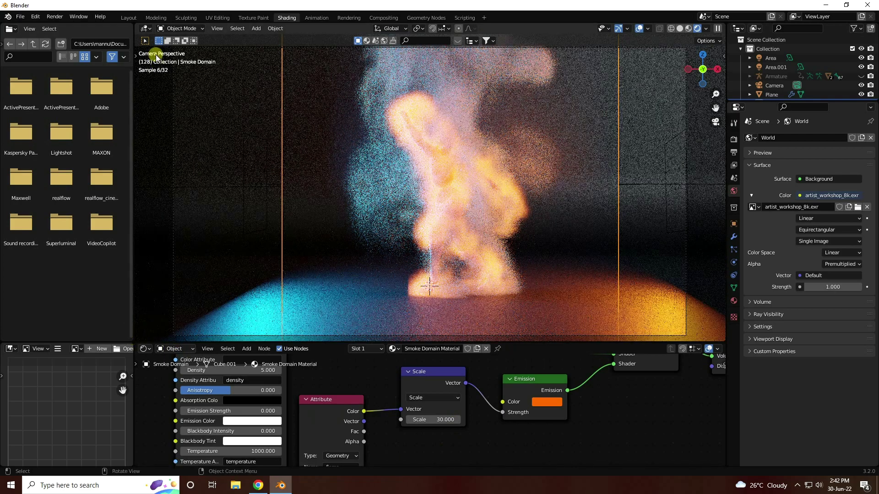
In the Layout workspace, go to frame 147 and switch the viewport to Rendered shading
left_click(129, 19)
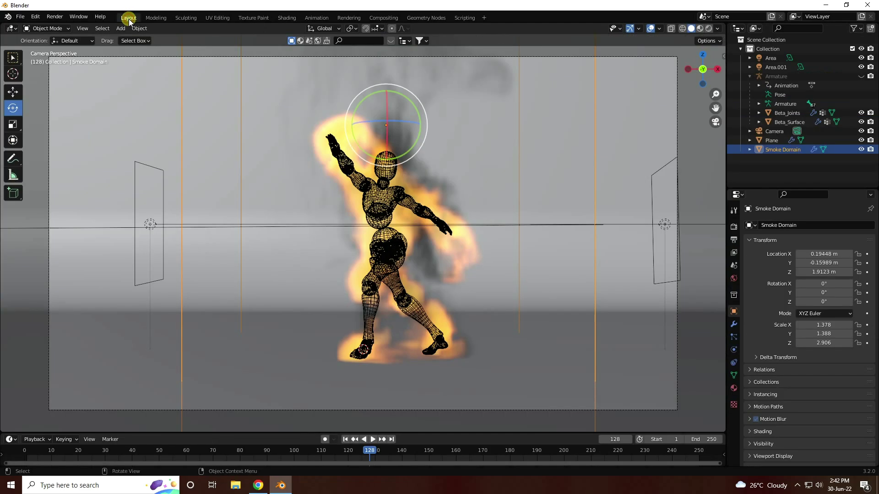
left_click(420, 453)
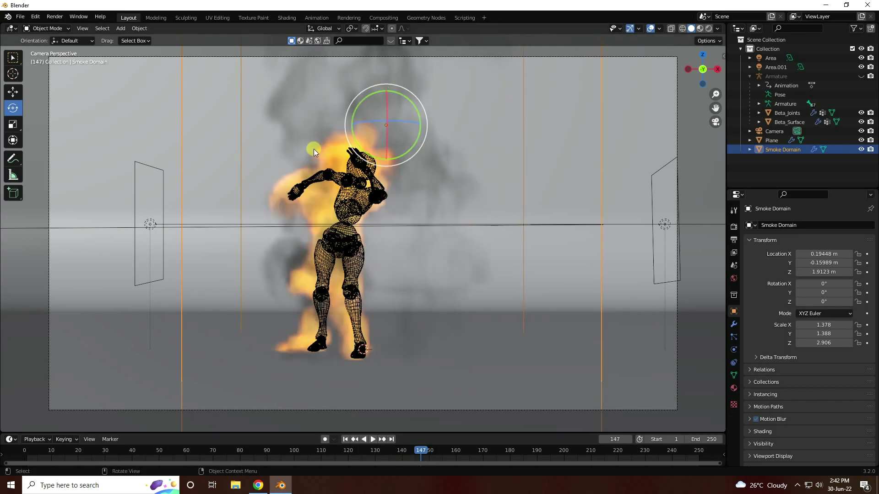
left_click(707, 31)
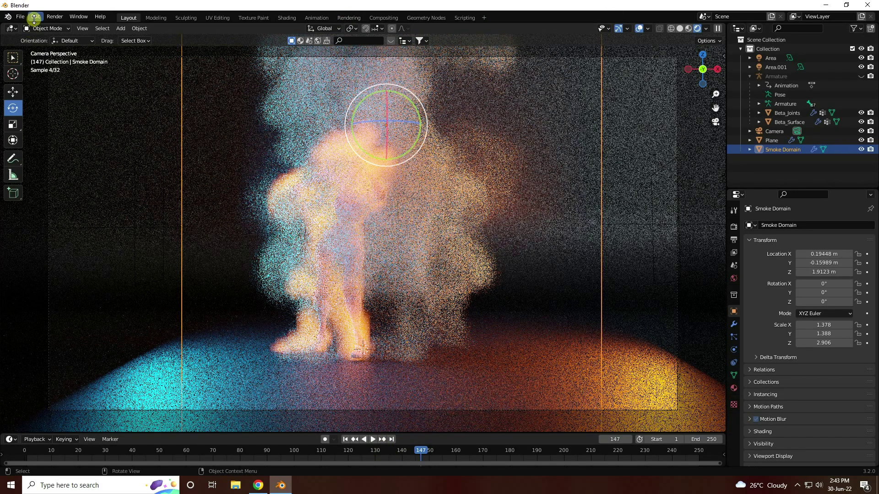
Render a still image of frame 147, then close the render window
left_click(50, 18)
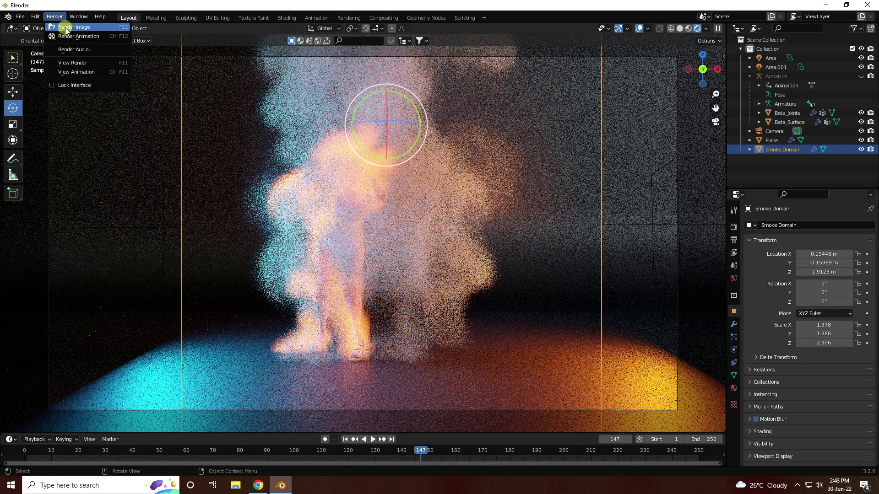
left_click(65, 28)
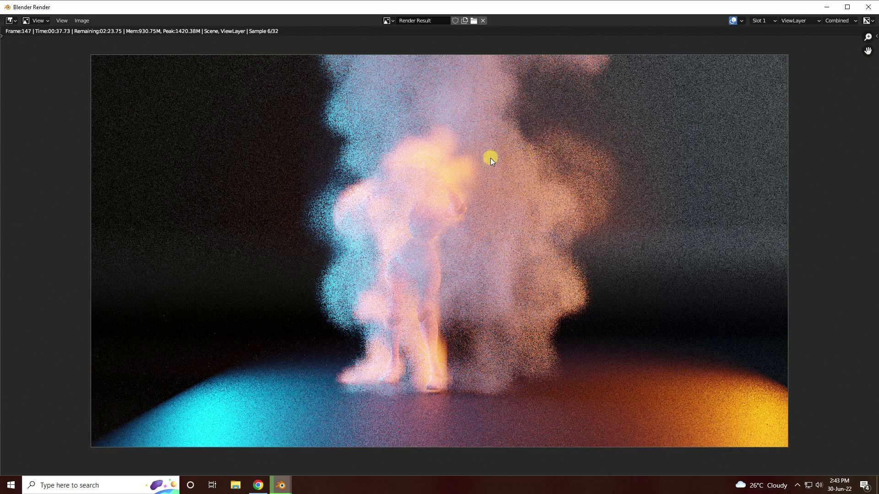
left_click(868, 7)
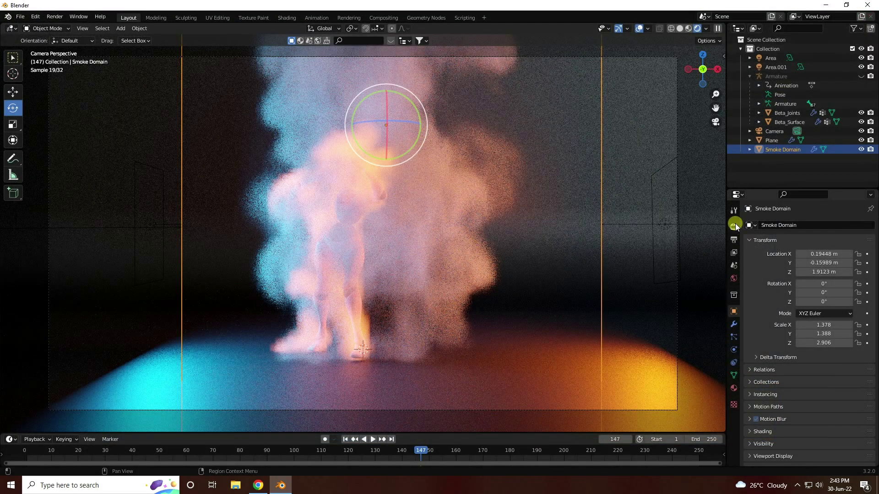
Set the render output path to a new folder on the Desktop with file name 's'
left_click(733, 243)
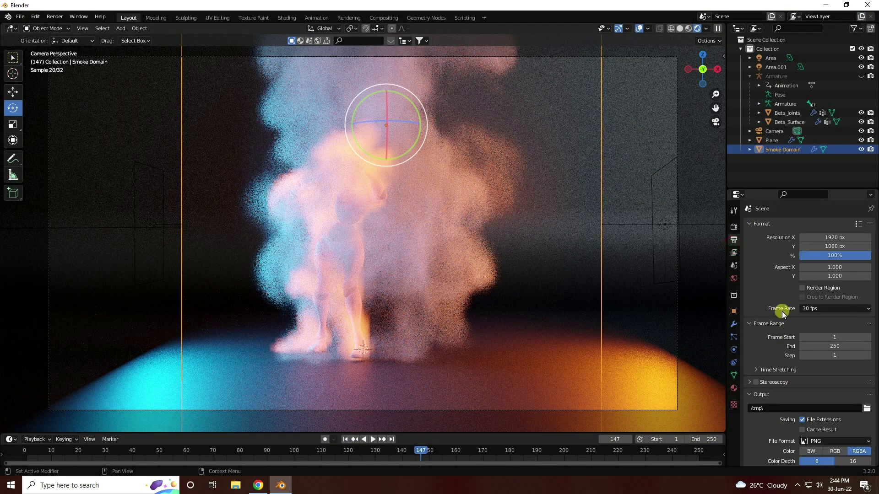
left_click(867, 409)
left_click(231, 212)
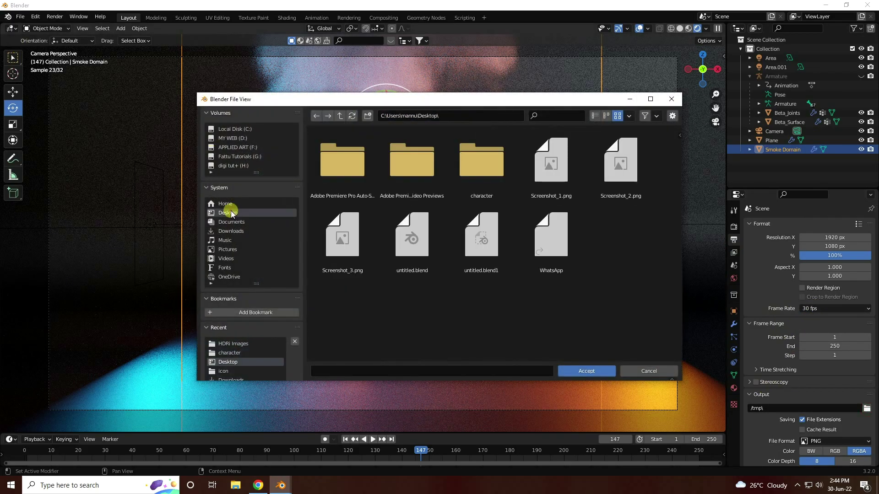
right_click(408, 316)
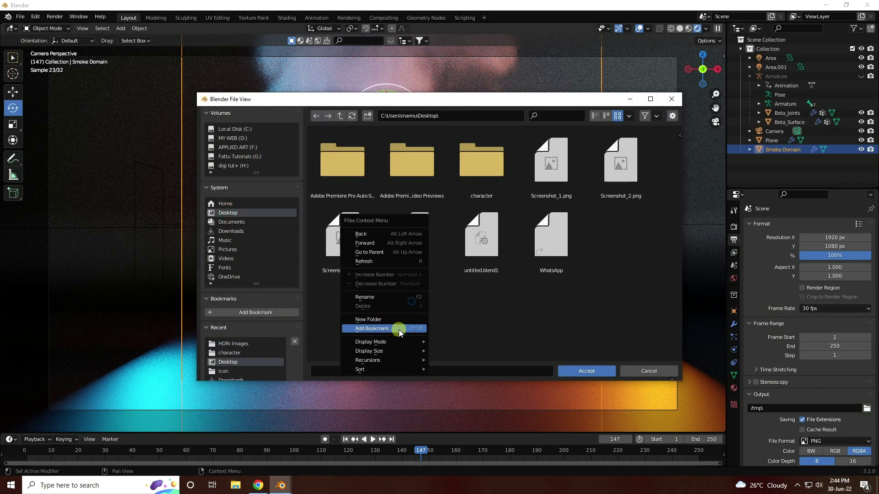
left_click(370, 319)
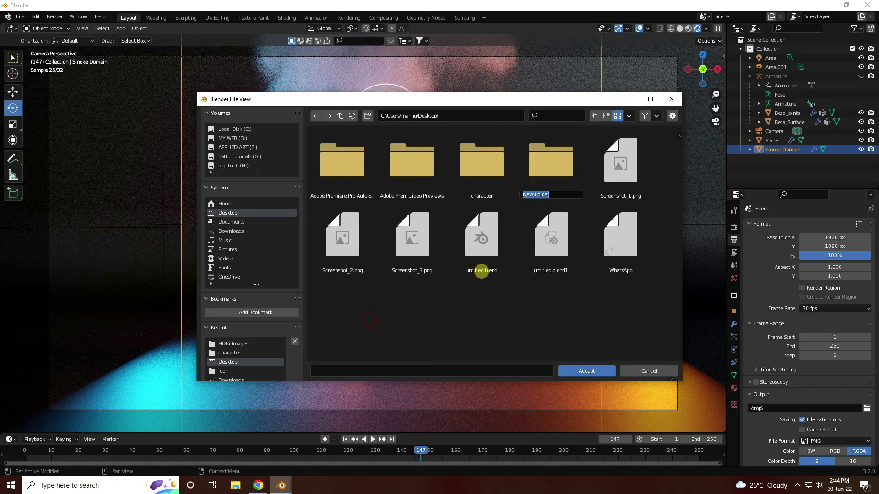
double_click(539, 175)
left_click(438, 368)
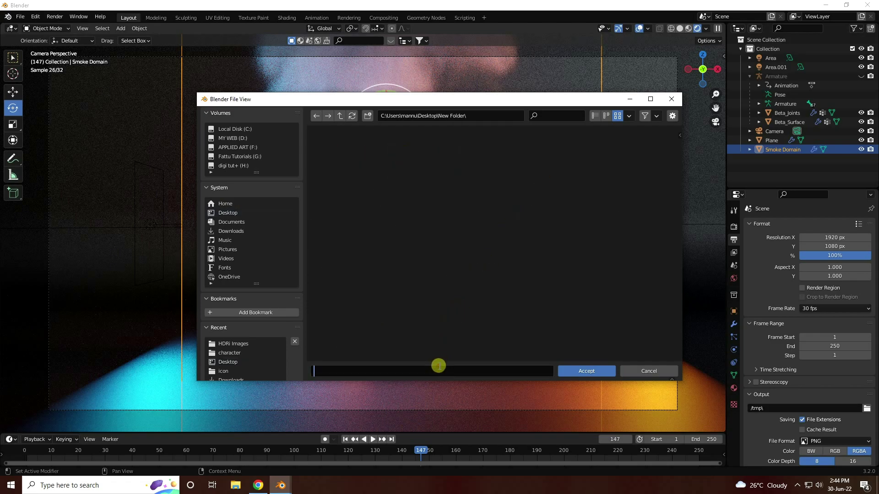
type("s")
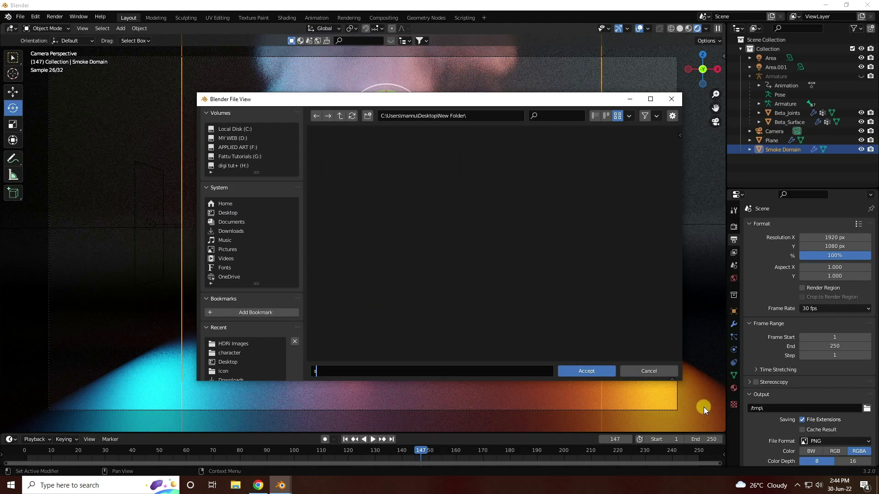
left_click(600, 373)
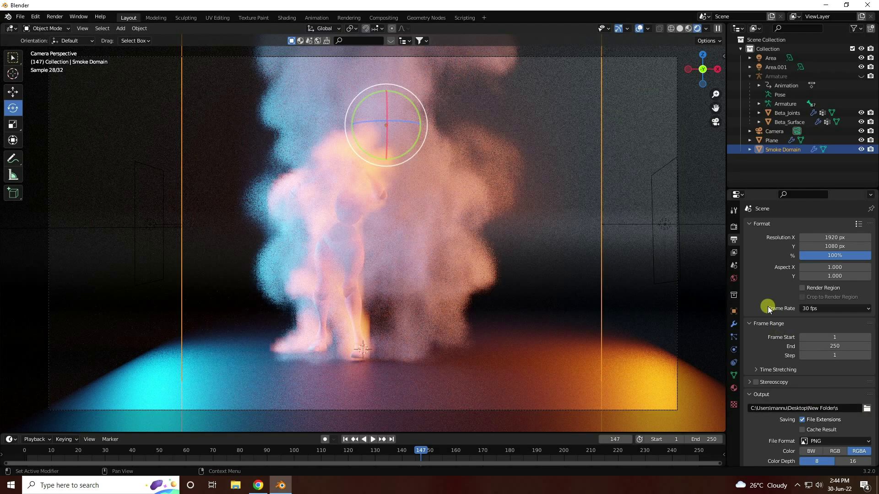
Change the scene's end frame from 250 to 500
scroll(766, 356, "down", 3)
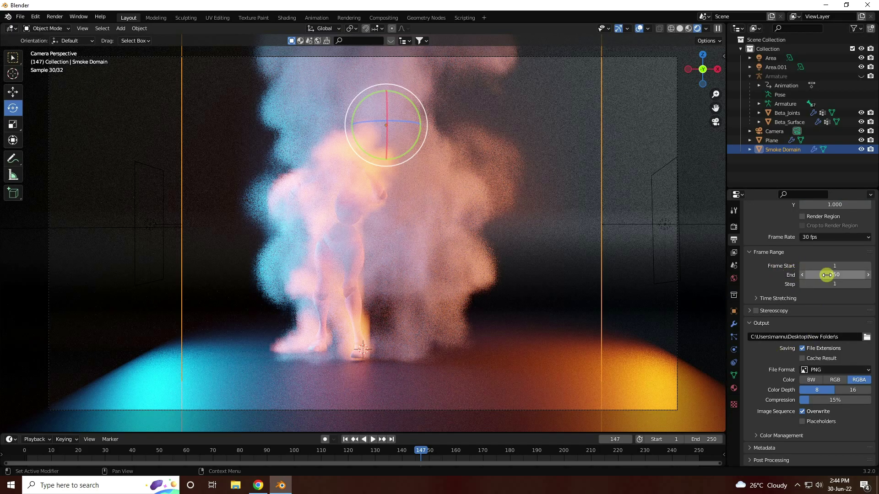
left_click(705, 441)
type("500")
key("Return")
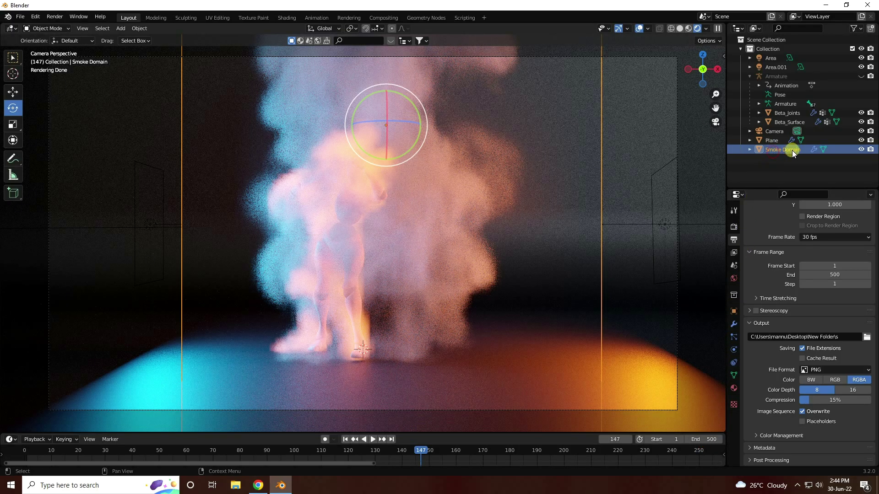
Free the Smoke Domain's fluid cache and set the cache end frame to 500
left_click(733, 338)
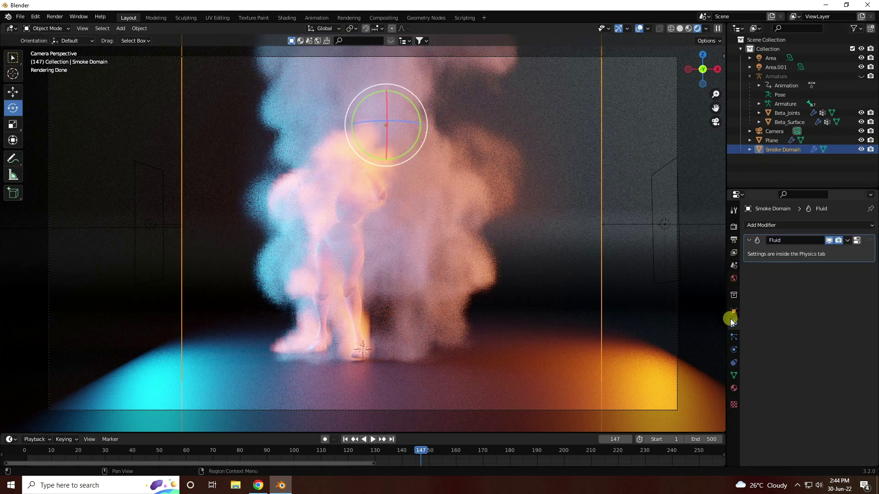
left_click(733, 349)
scroll(769, 364, "down", 10)
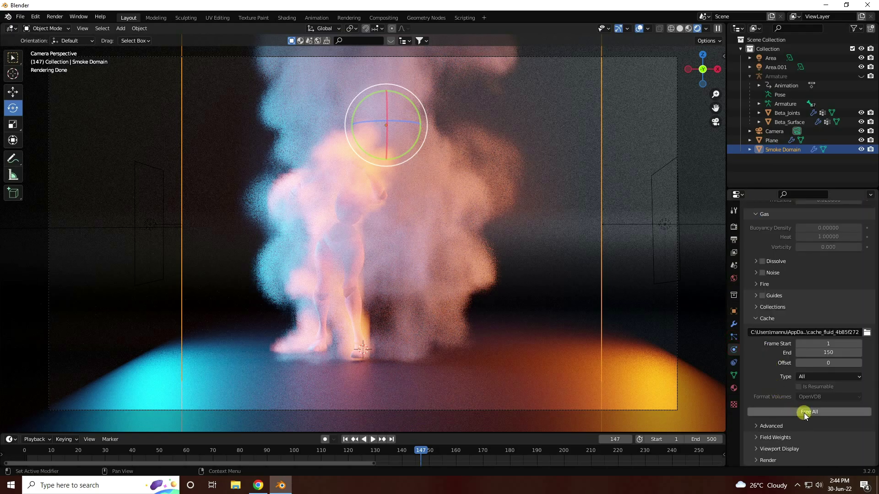
left_click(824, 412)
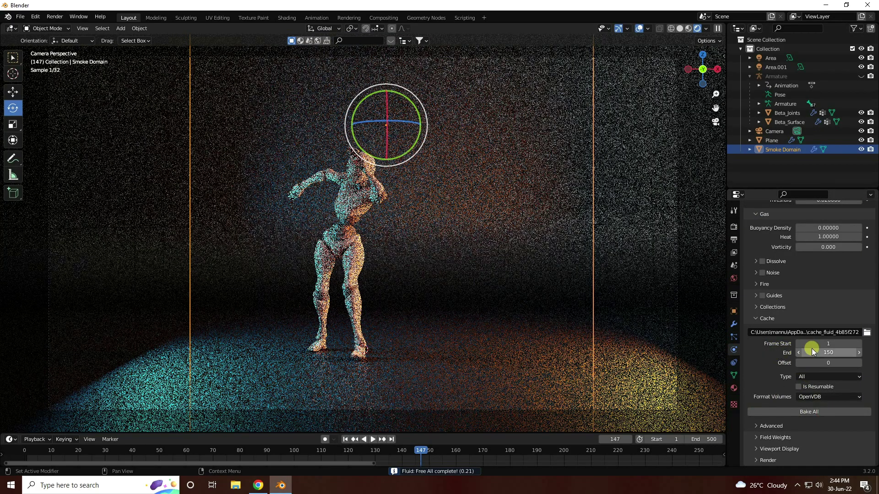
left_click(833, 353)
type("500")
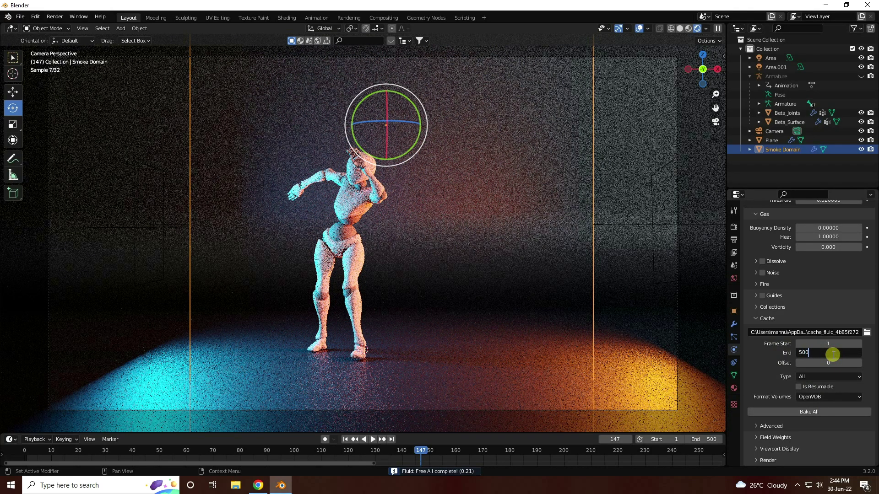
key("Return")
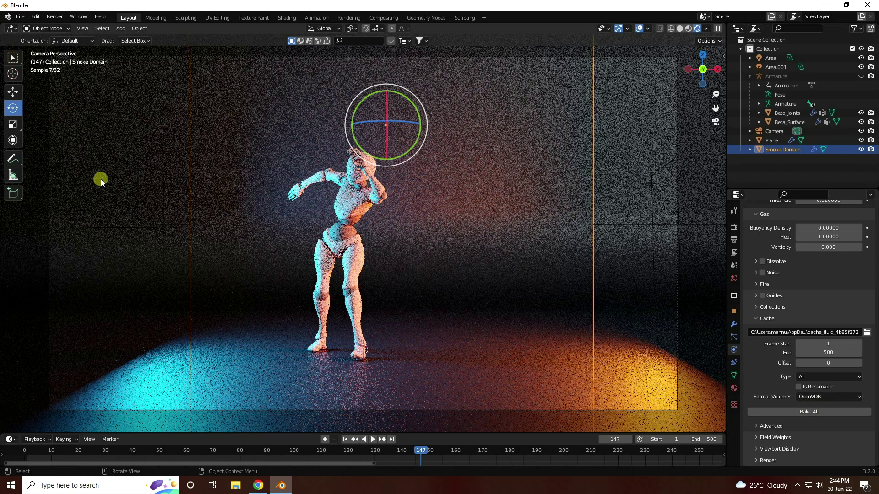
Start rebaking the whole fluid simulation with Bake All
left_click(56, 17)
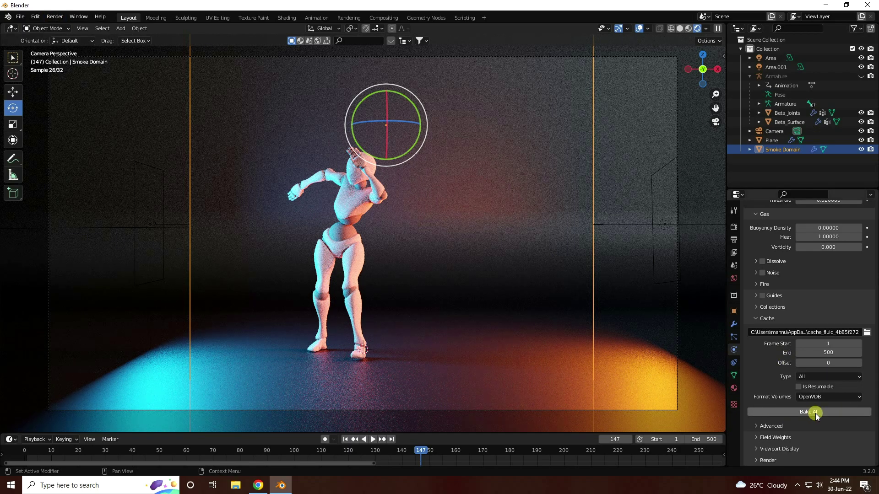
left_click(54, 16)
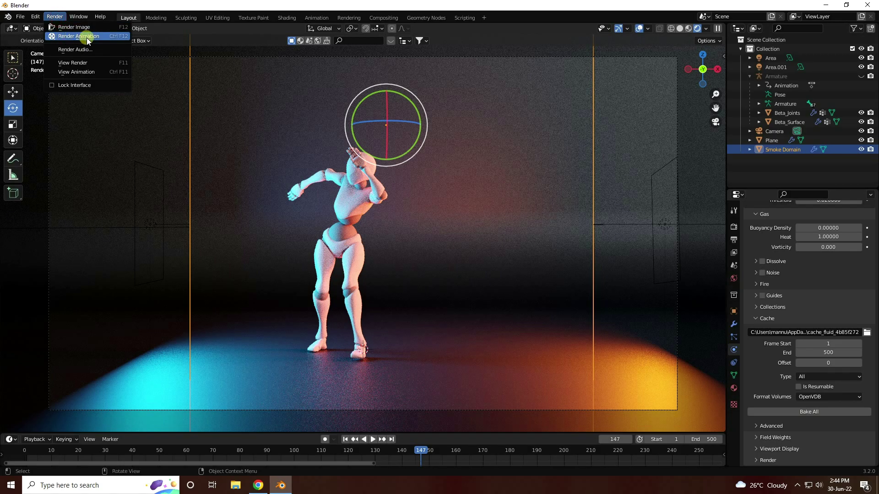
left_click(779, 411)
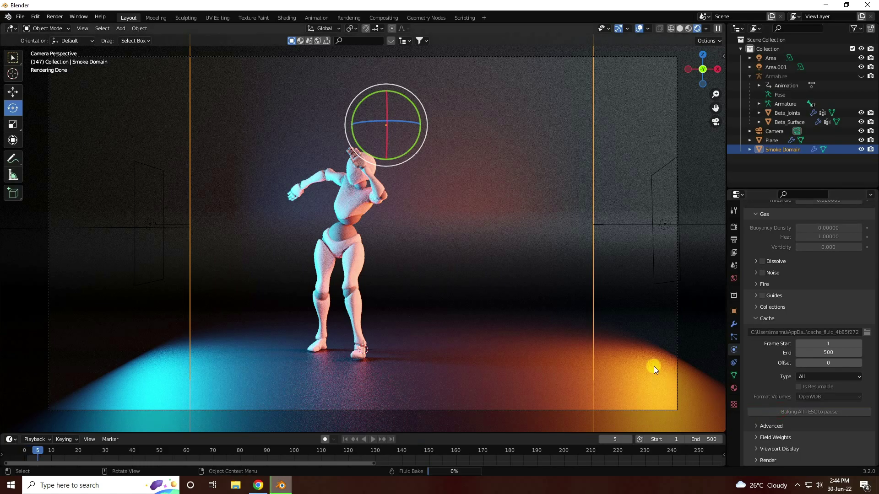